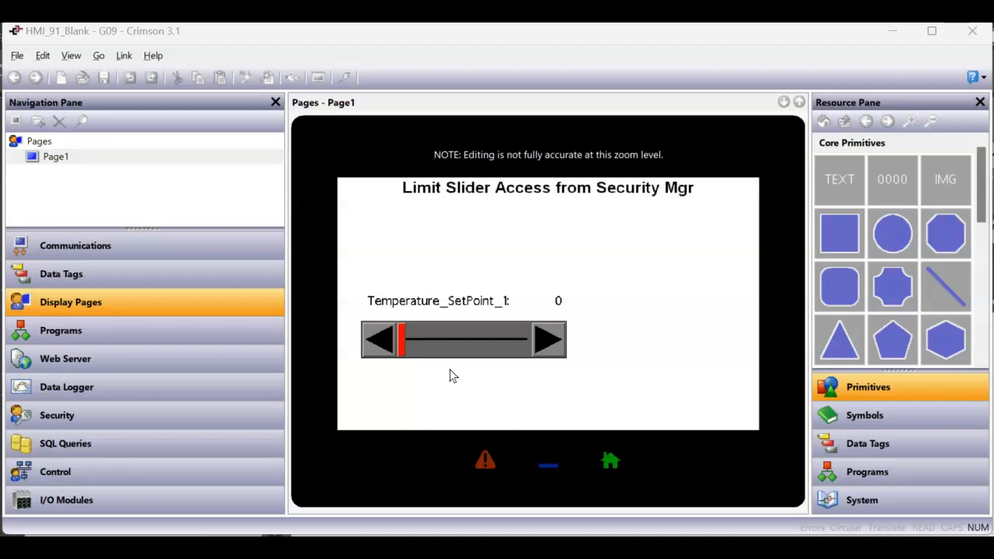
Read the four-step slider access plan in Notepad, then go back to the Crimson project.
left_click(457, 379)
left_click(693, 545)
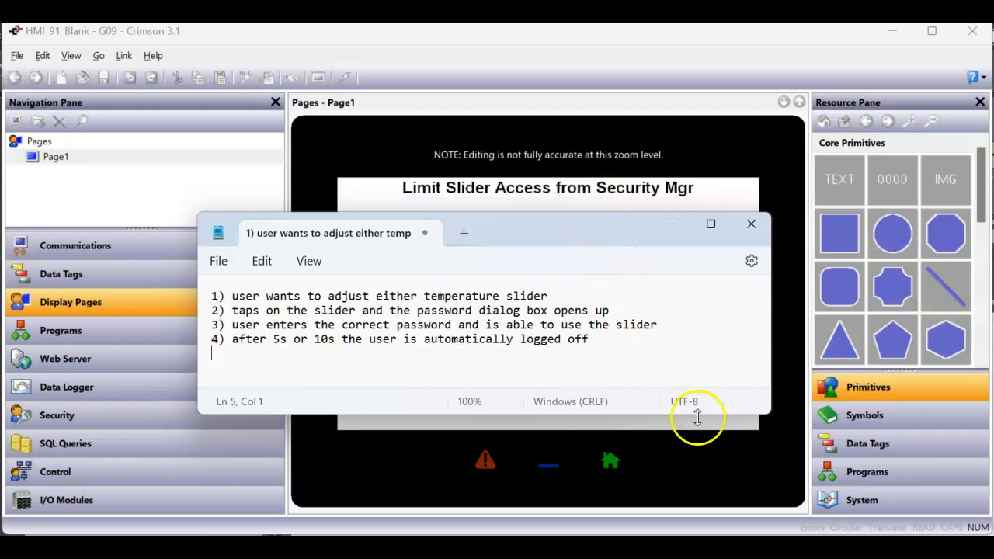
left_click(698, 452)
Check Temperature_SetPoint_1's data source and 0–100 limits, then return to Display Pages.
left_click(96, 274)
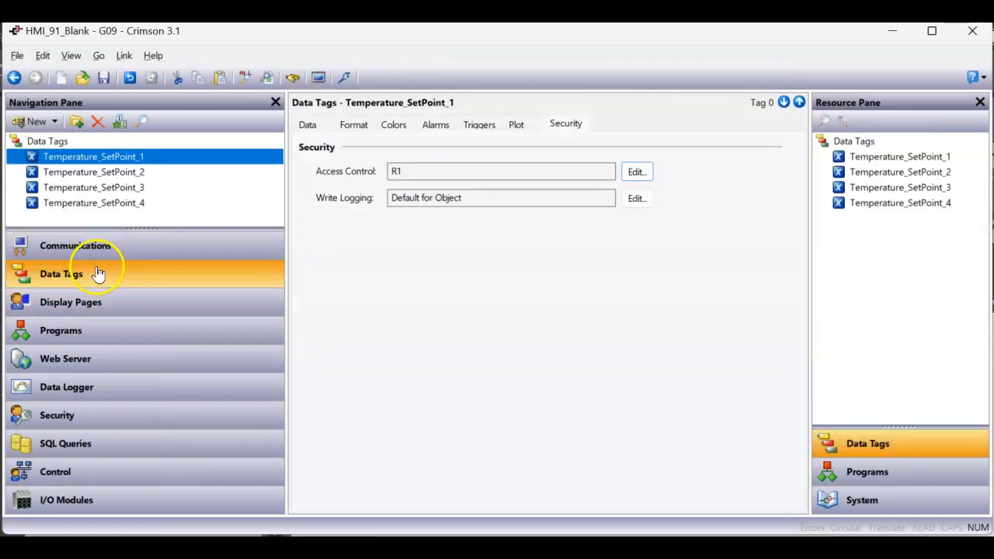
left_click(306, 124)
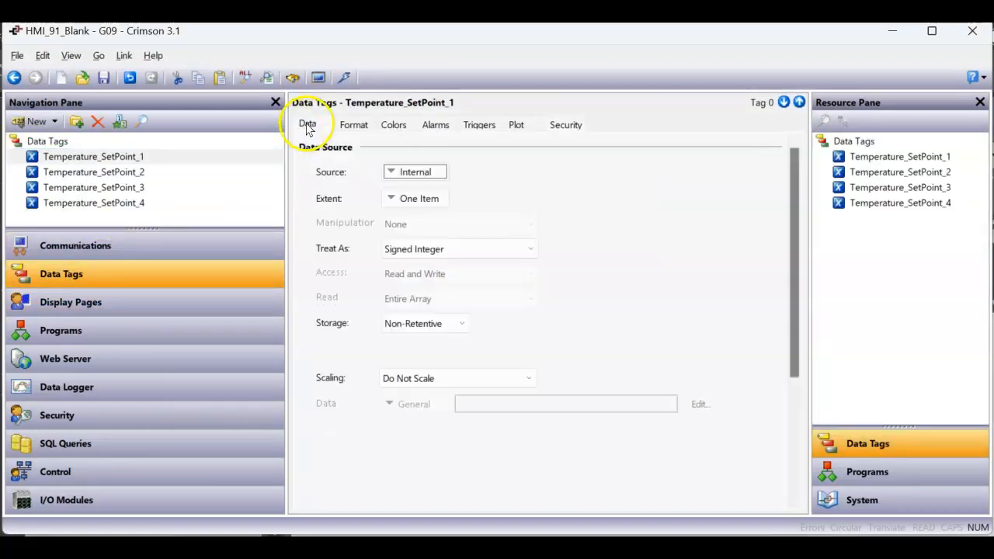
left_click(138, 159)
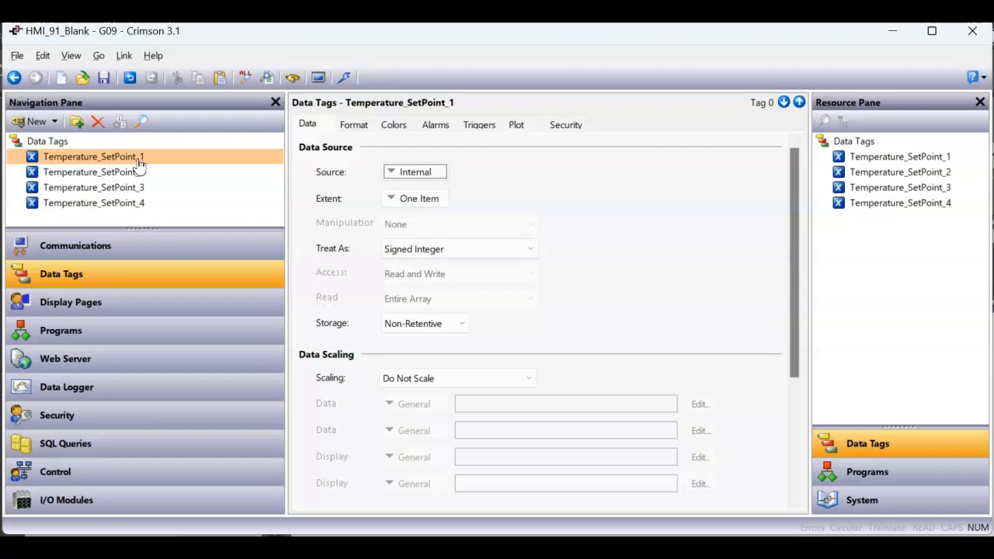
left_click(355, 127)
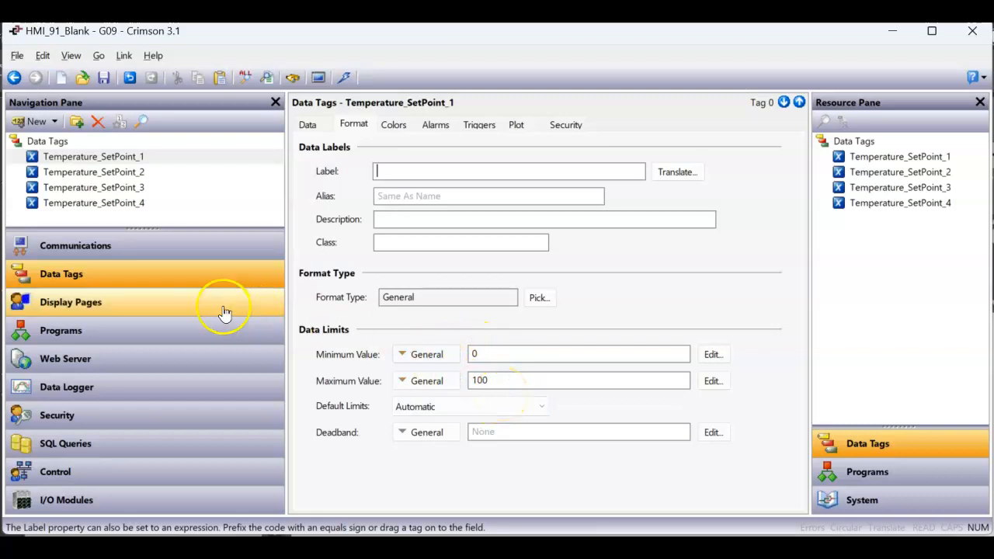
left_click(189, 303)
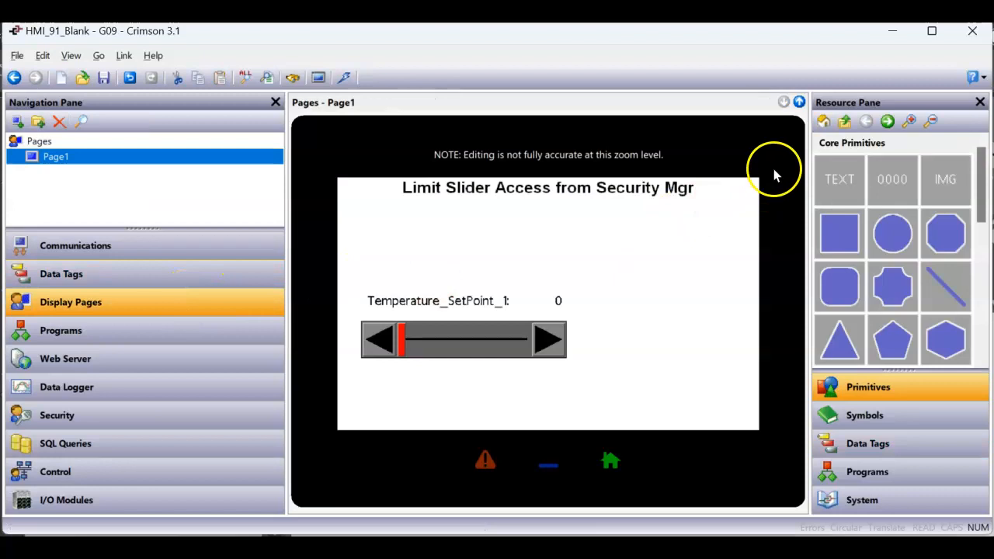
Browse the primitive categories and open the Legacy Primitives shapes.
left_click(824, 122)
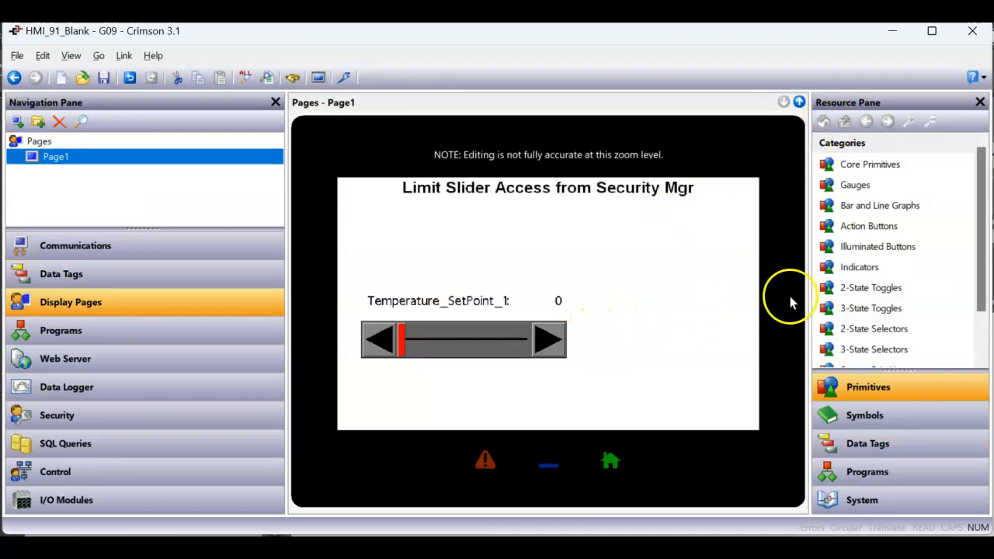
scroll(821, 295, "down", 1)
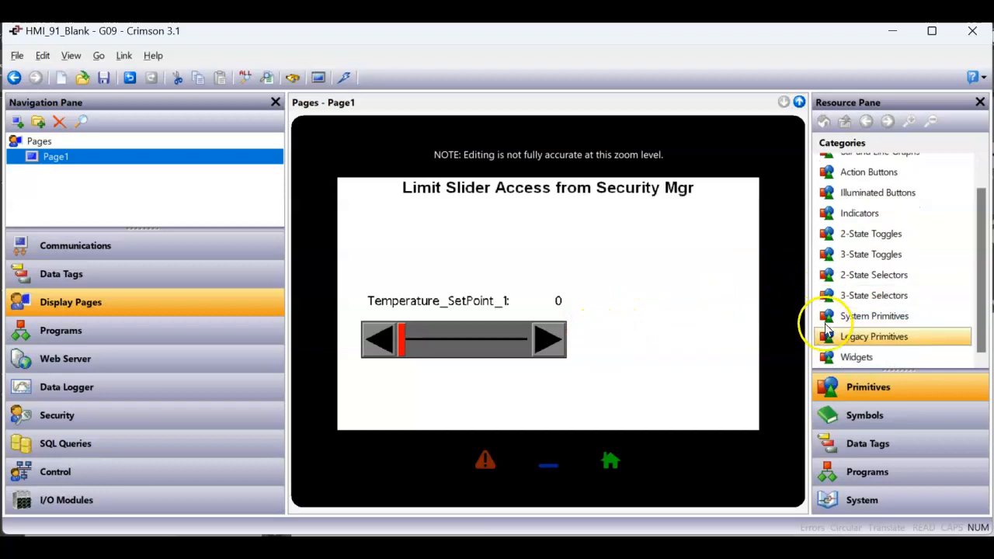
scroll(826, 248, "up", 1)
left_click(855, 166)
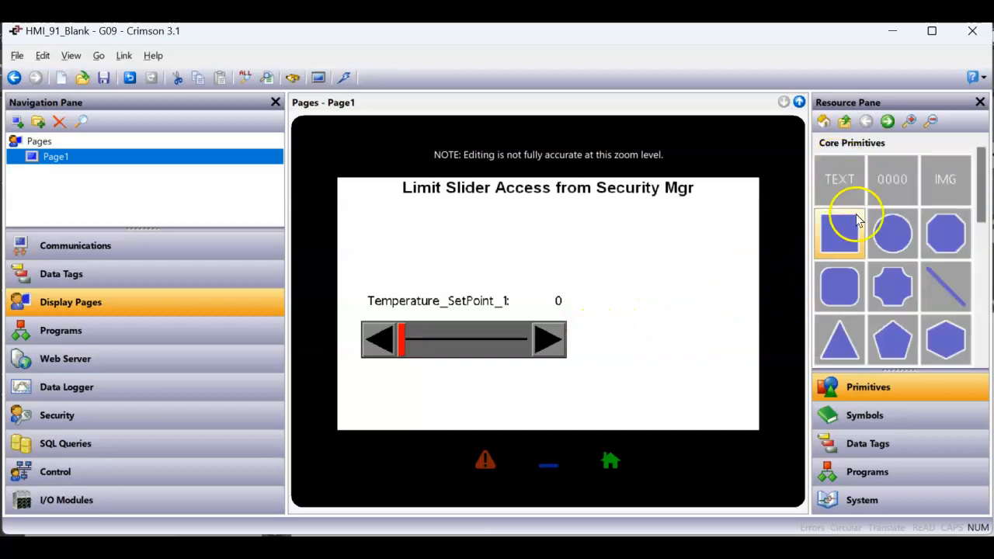
scroll(894, 288, "down", 5)
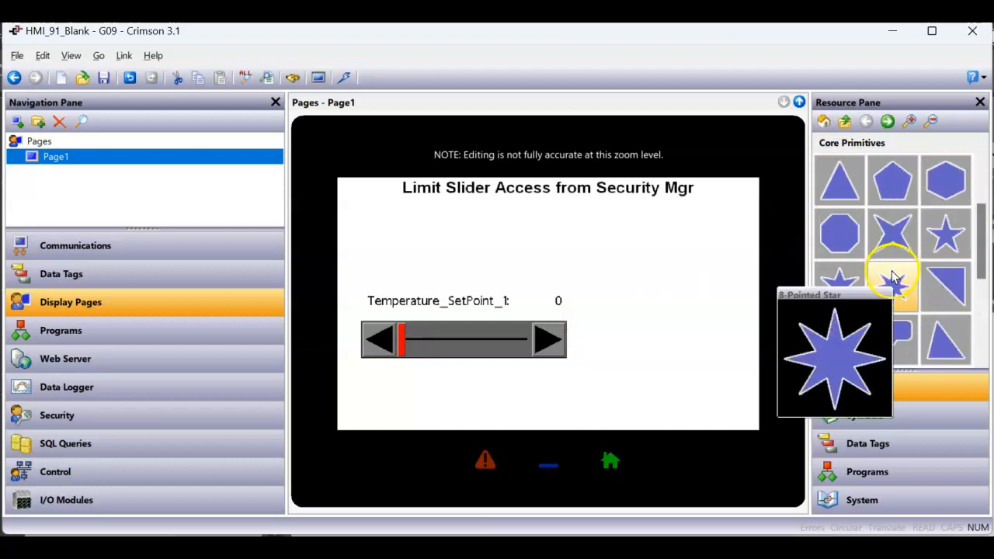
left_click(823, 122)
scroll(885, 354, "down", 1)
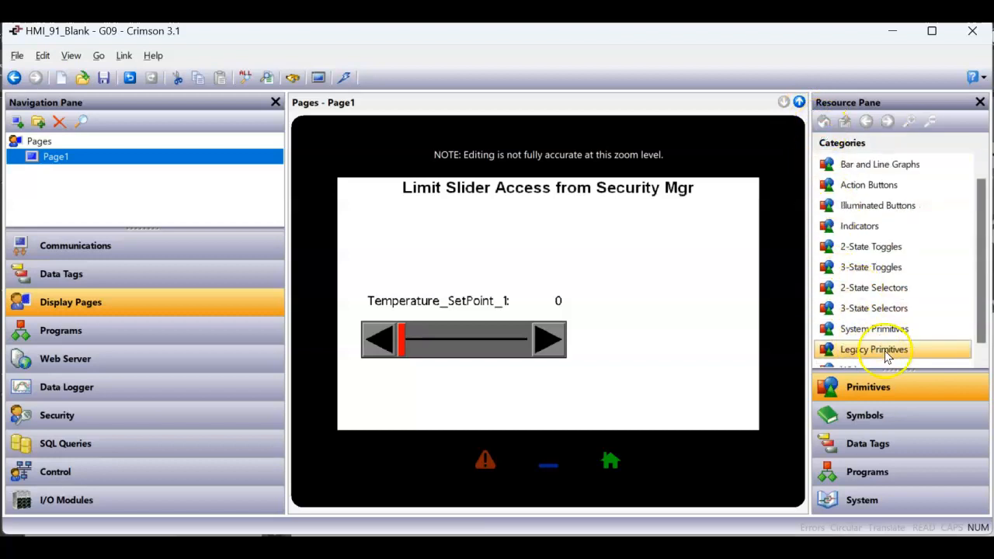
left_click(885, 351)
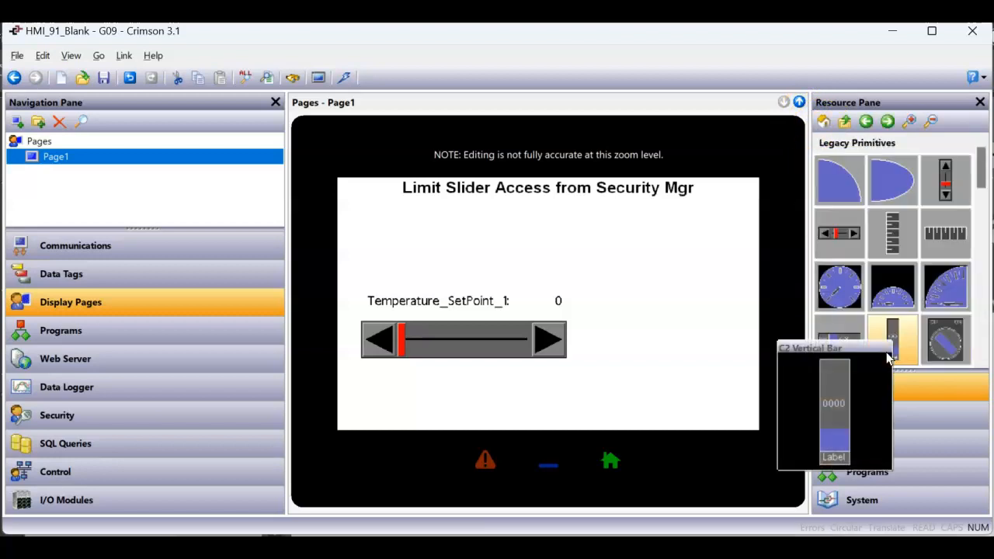
Place a C2 Rich Horizontal Slider on the right side of Page1.
mouse_move(840, 252)
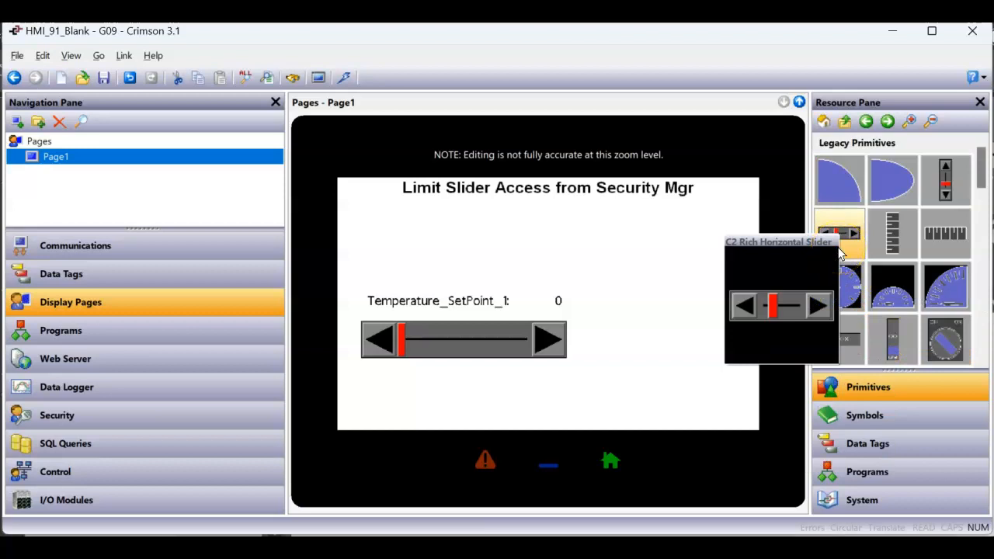
mouse_move(957, 198)
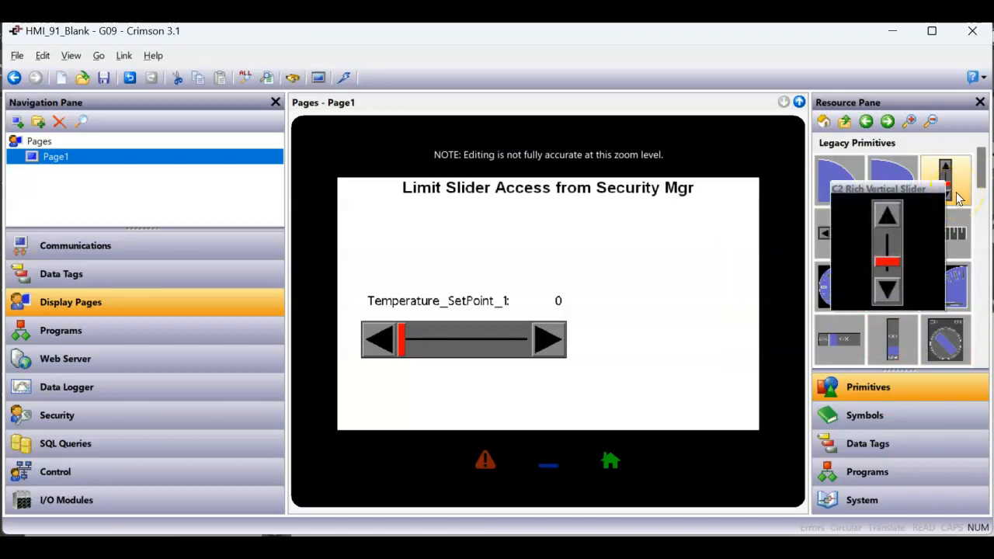
mouse_move(877, 360)
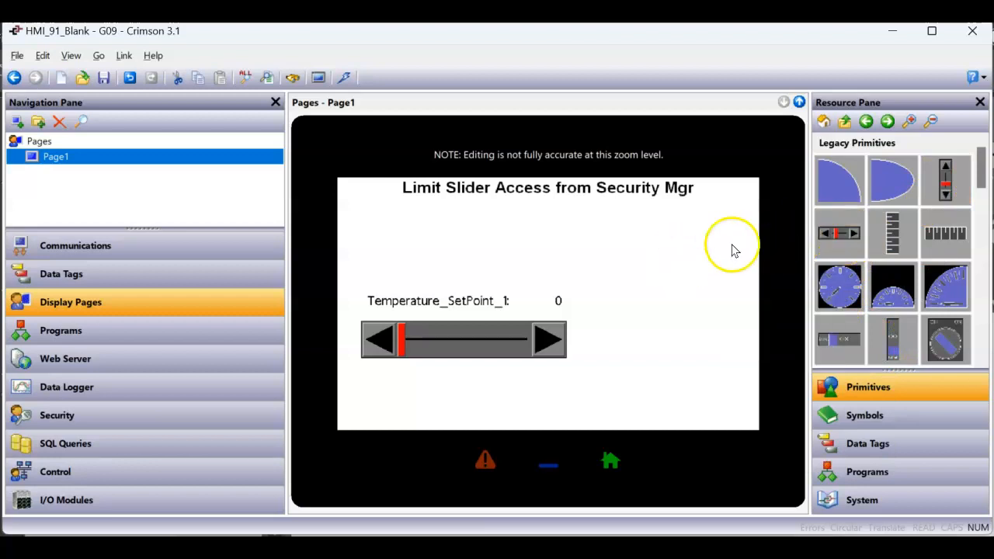
left_click_drag(828, 243, 689, 290)
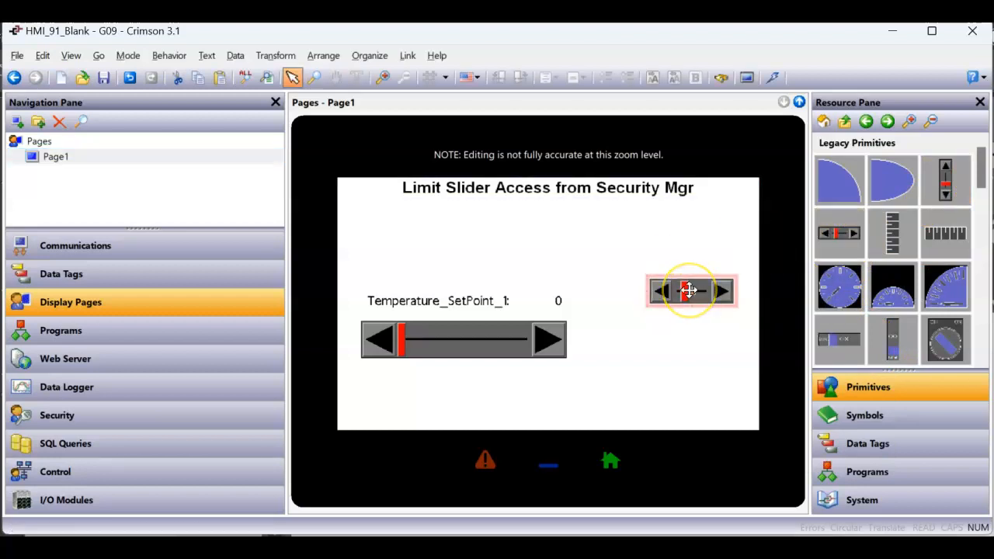
Bind the horizontal slider's Value to Temperature_SetPoint_1.
left_click(575, 330)
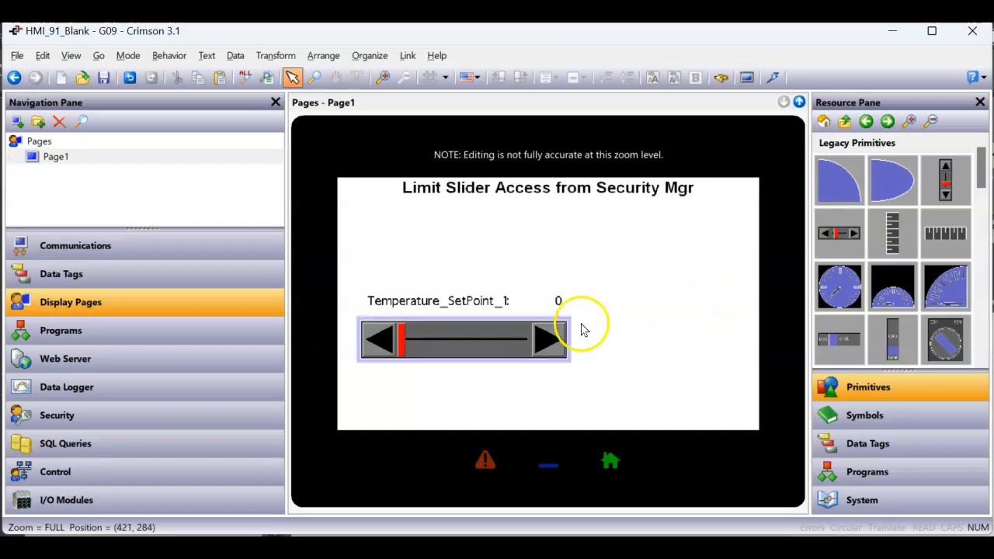
double_click(521, 335)
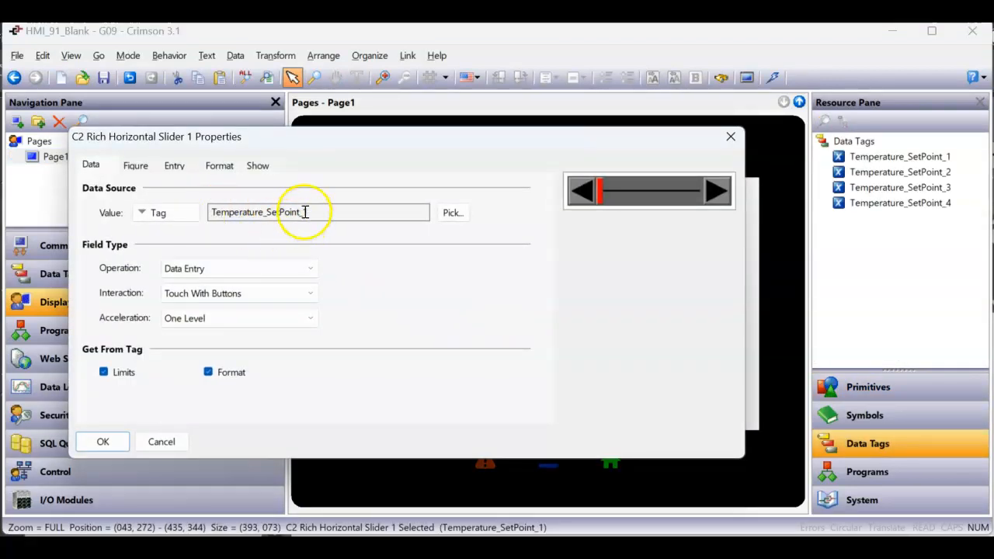
left_click(893, 157)
left_click_drag(897, 163, 338, 212)
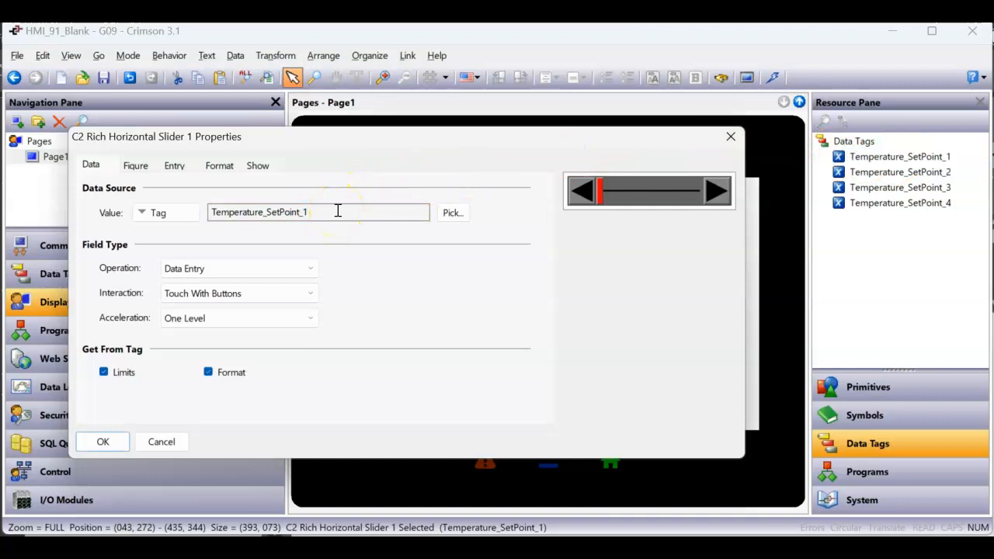
Review the slider's Figure, Entry, Format and Show settings and accept the properties.
left_click(135, 165)
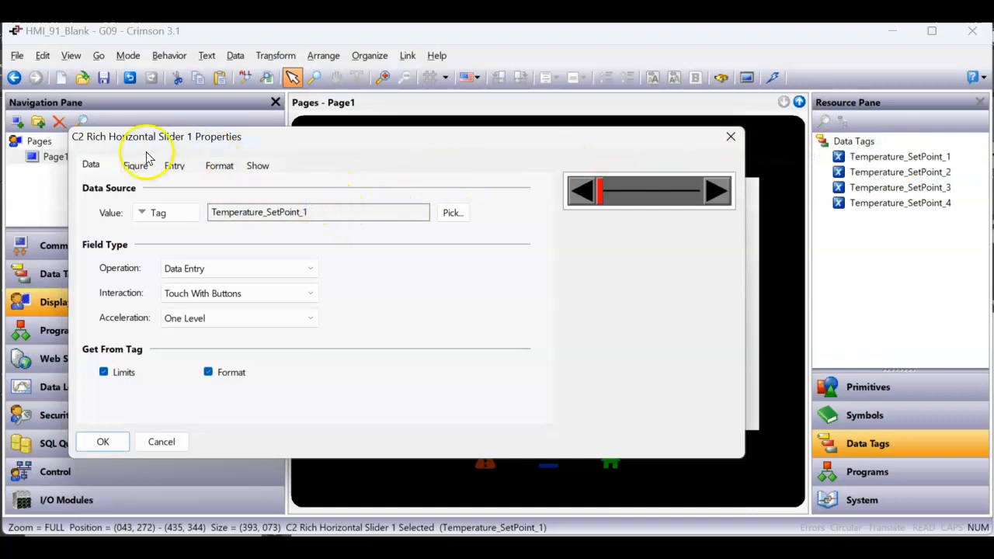
left_click(174, 167)
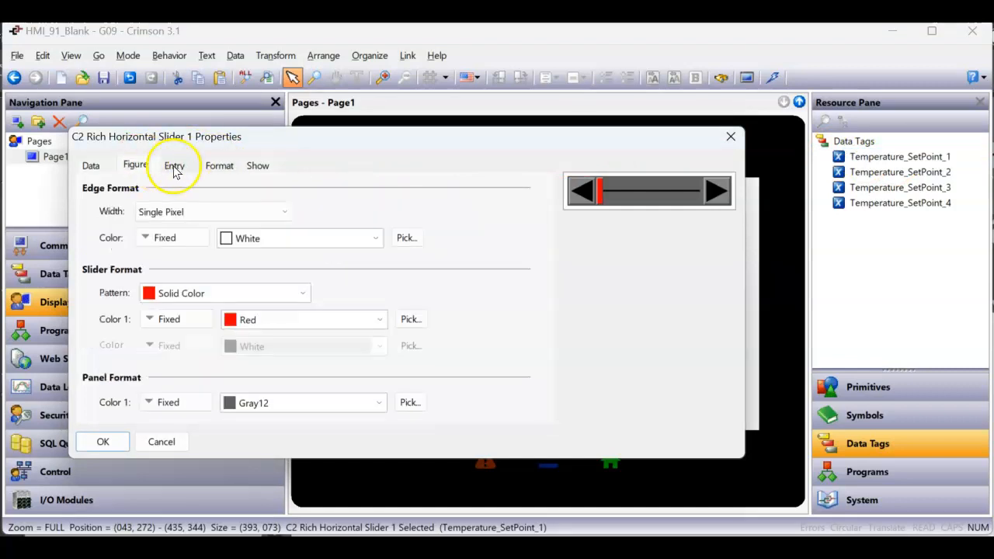
left_click(219, 166)
left_click(259, 166)
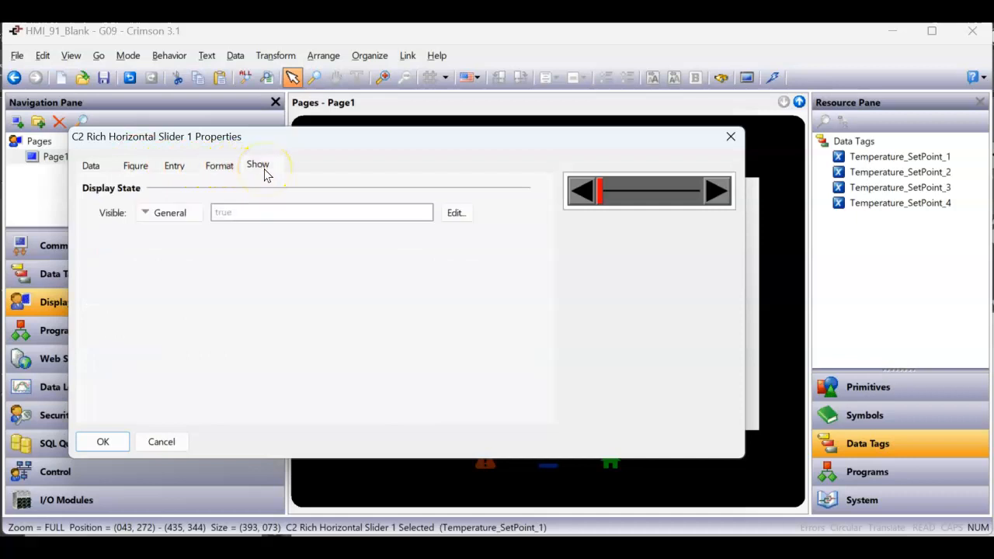
left_click(95, 166)
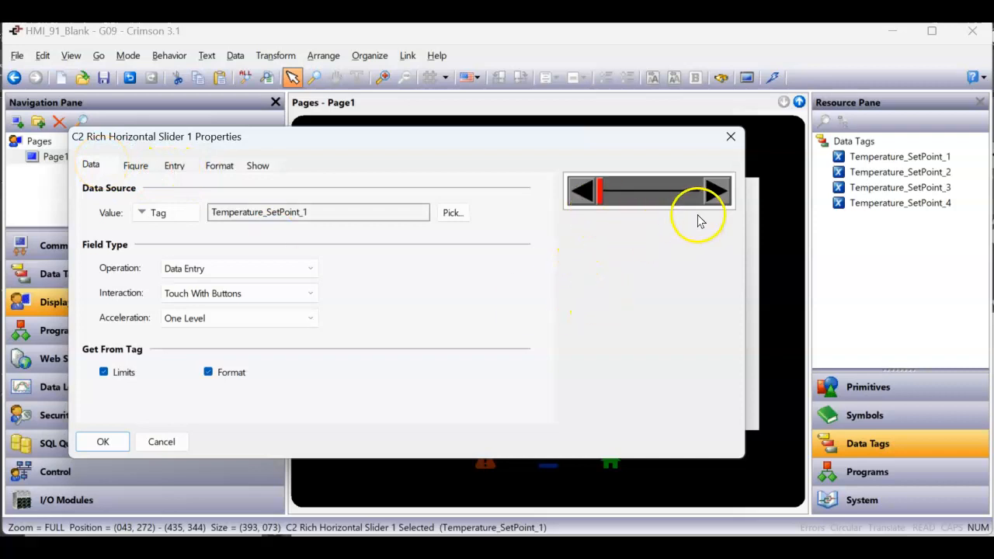
left_click(102, 442)
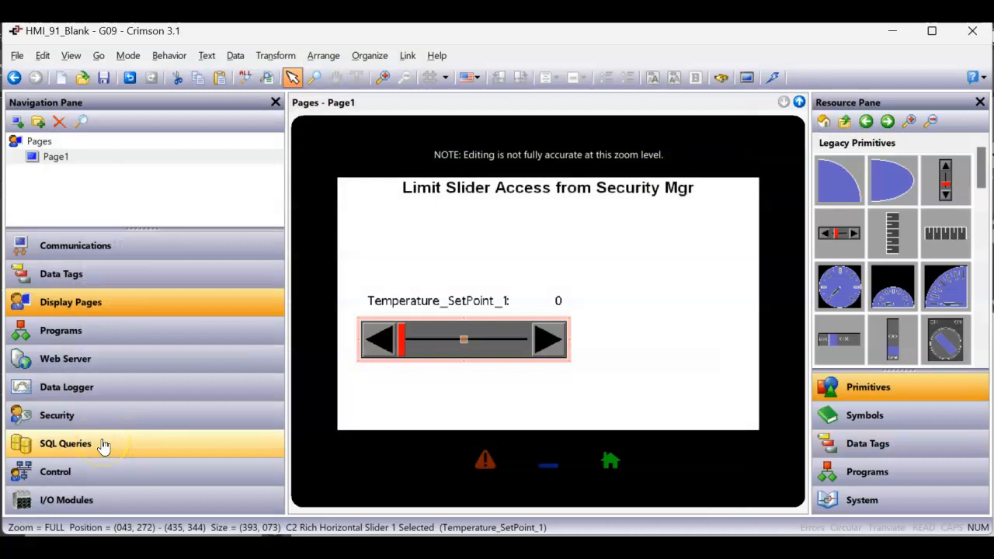
Review the security user account, its password and User Right 1 permission.
left_click(190, 415)
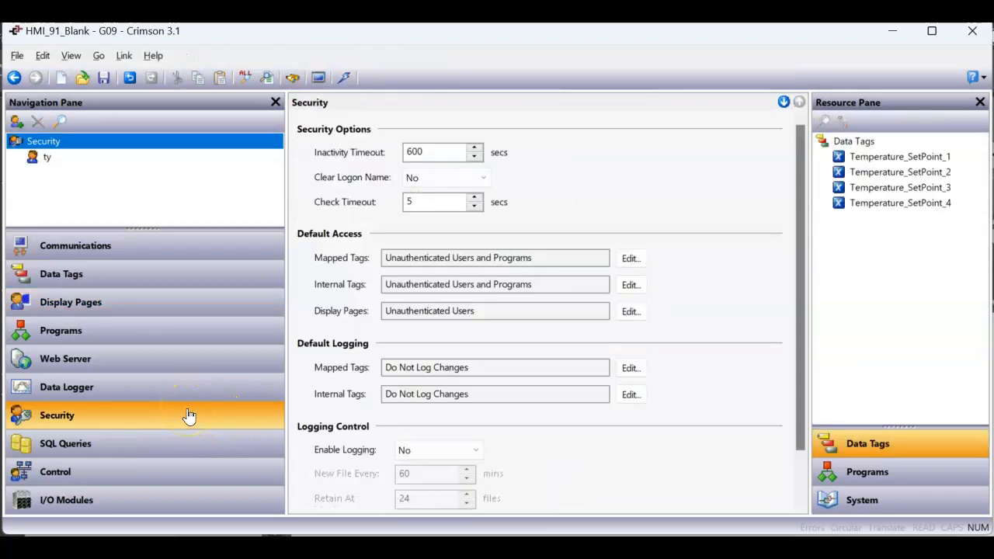
left_click(51, 158)
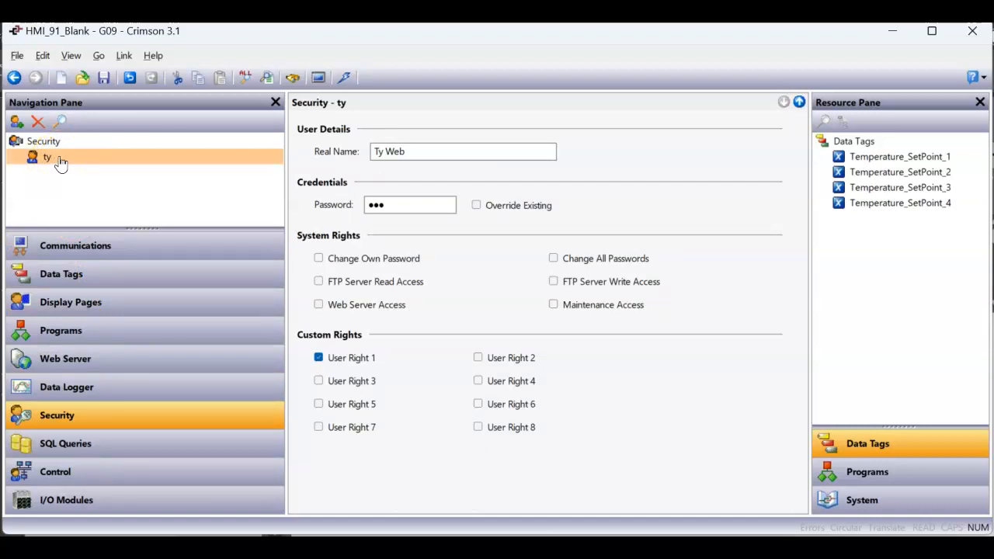
left_click(400, 206)
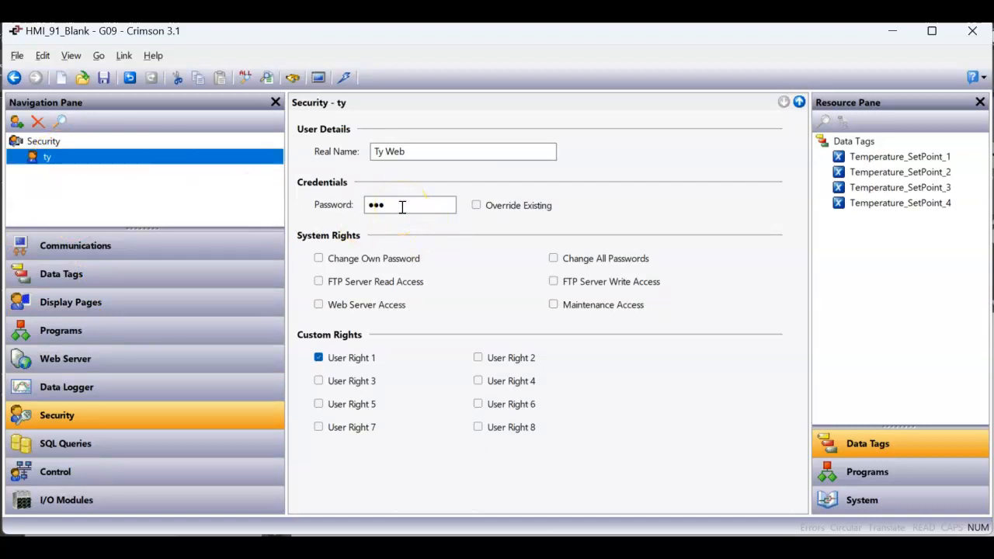
left_click(326, 364)
left_click(68, 142)
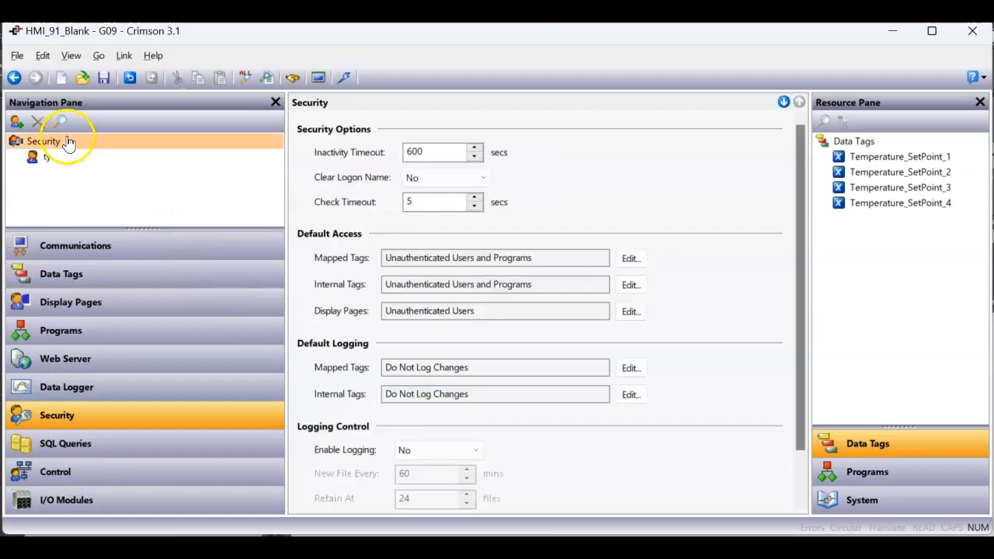
Set the Inactivity Timeout to 10 secs and show the data tags.
left_click(444, 151)
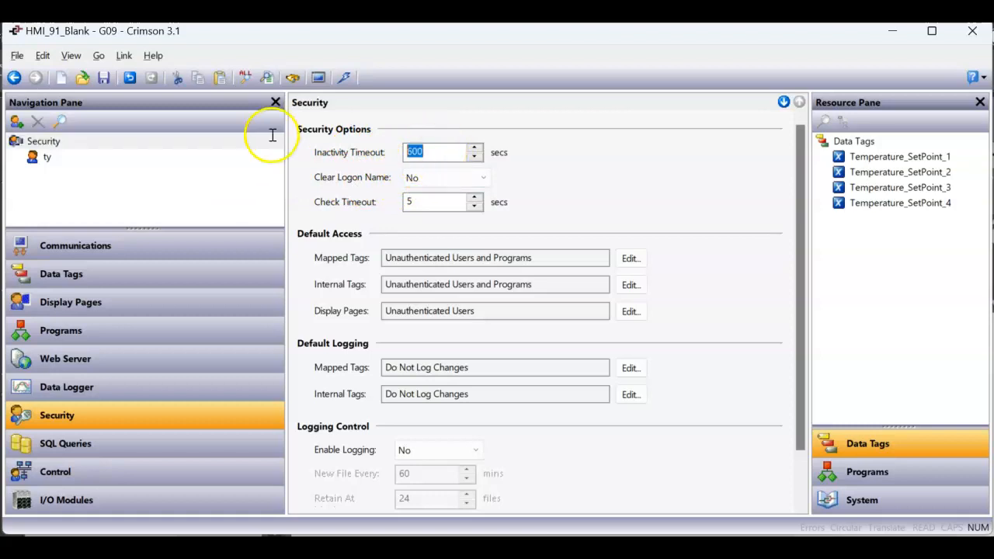
type("10")
key("Return")
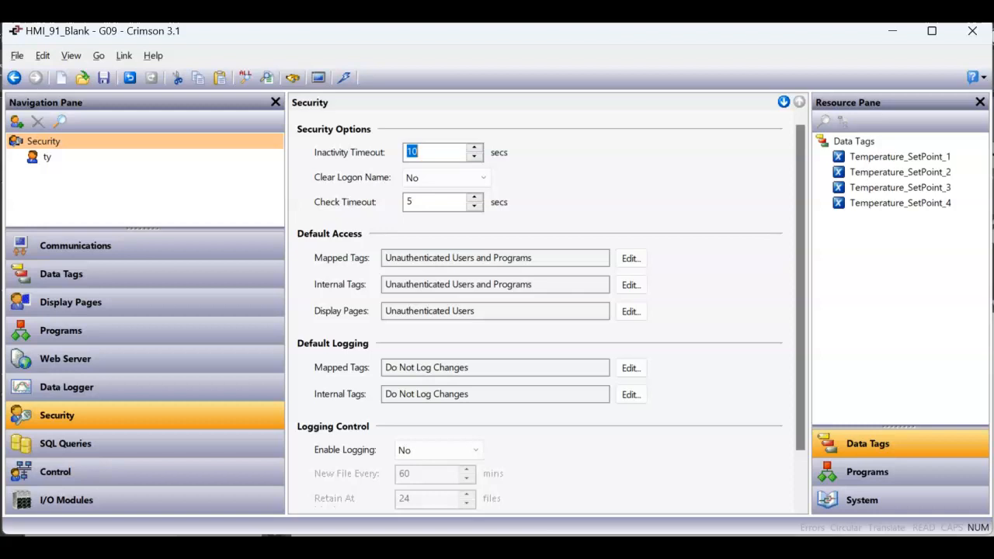
left_click(139, 276)
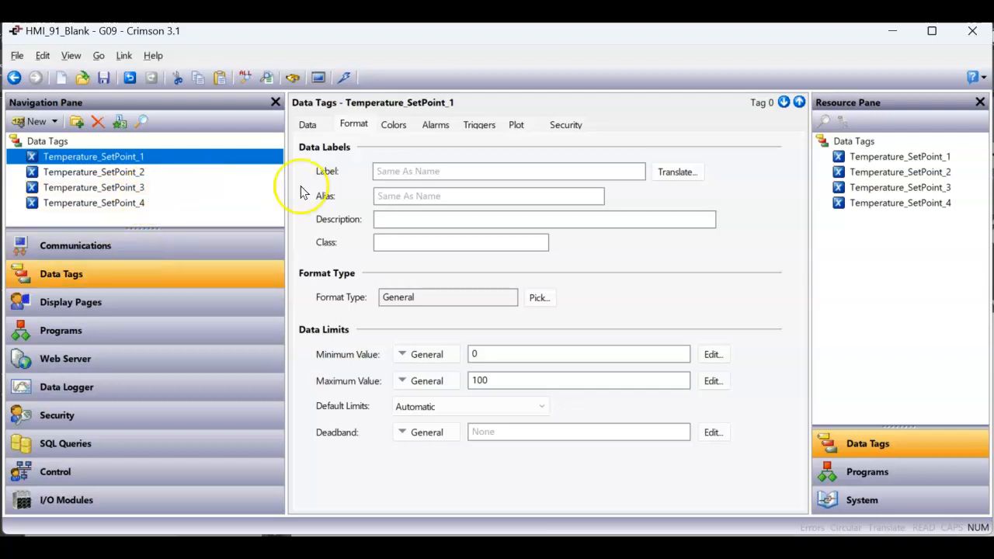
Restrict Temperature_SetPoint_1's Access Control to users with User Right 1 (R1).
left_click(557, 130)
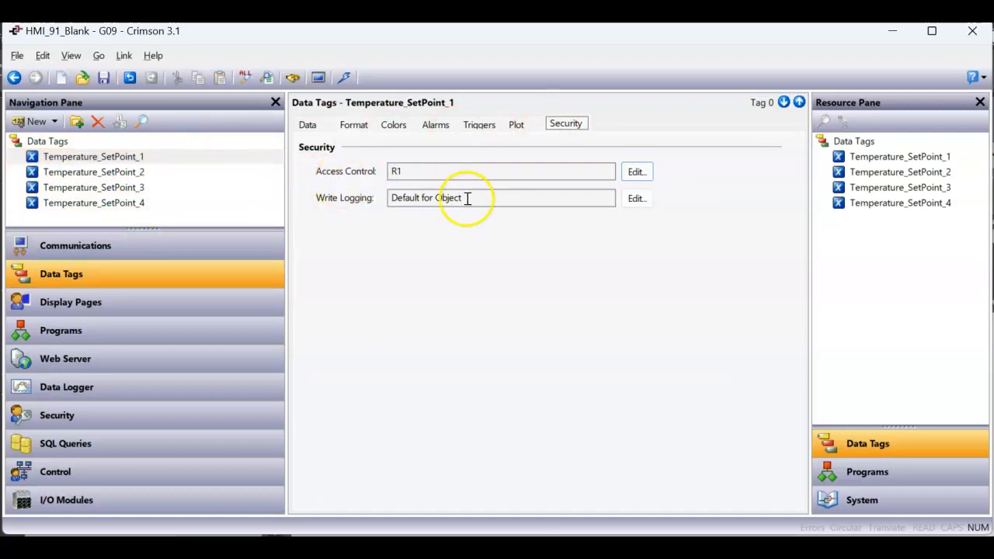
left_click(638, 176)
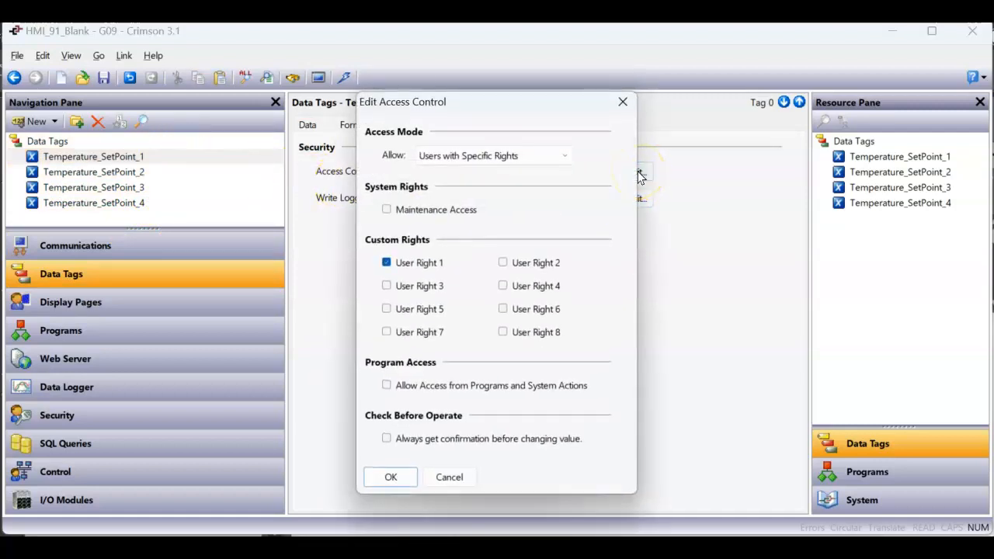
left_click(494, 158)
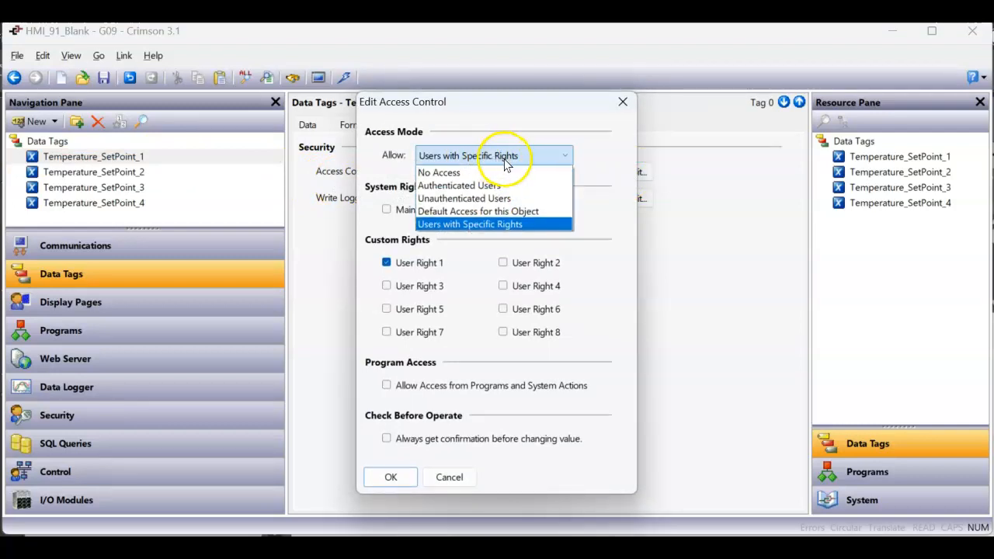
left_click(505, 225)
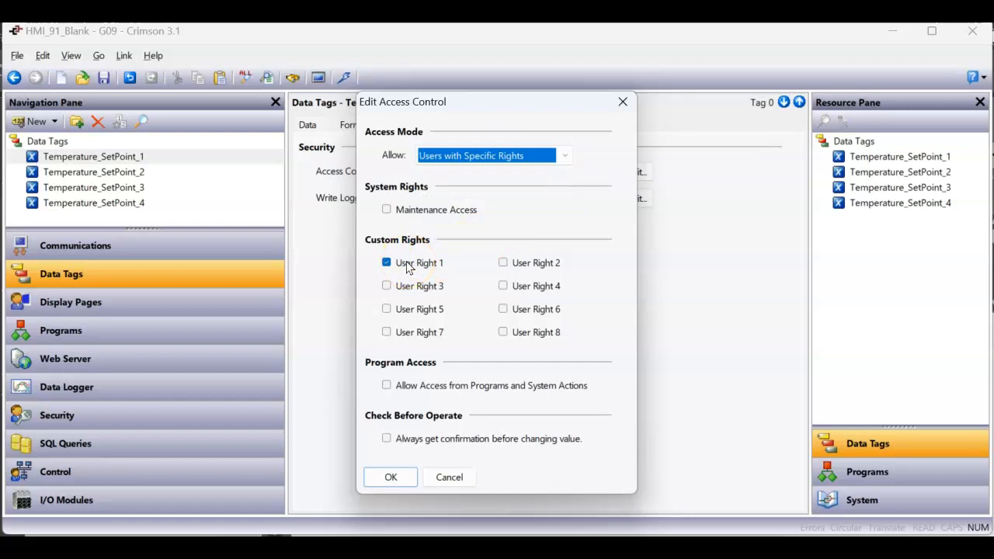
left_click(388, 289)
left_click(392, 475)
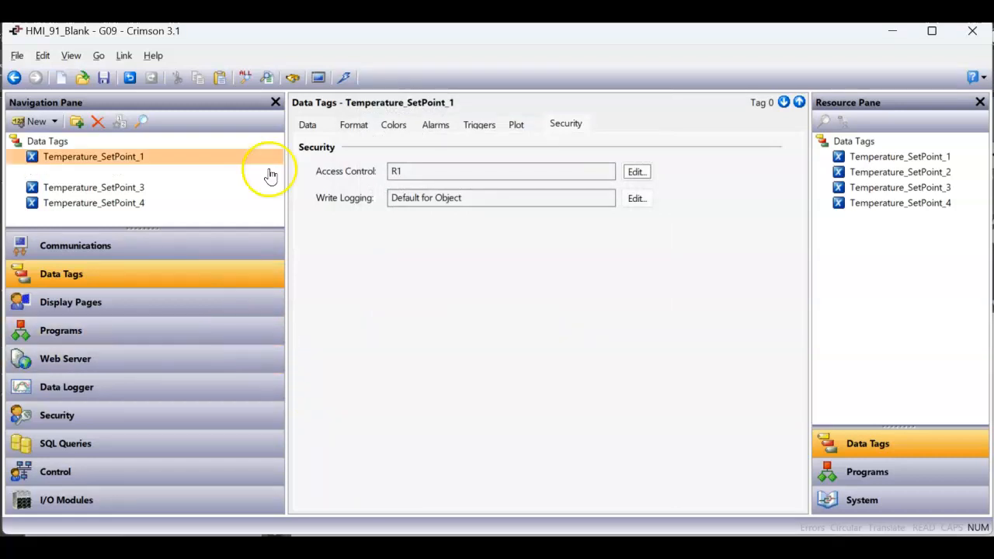
Download the database and try moving the remote slider in Chrome without logging in.
left_click(344, 79)
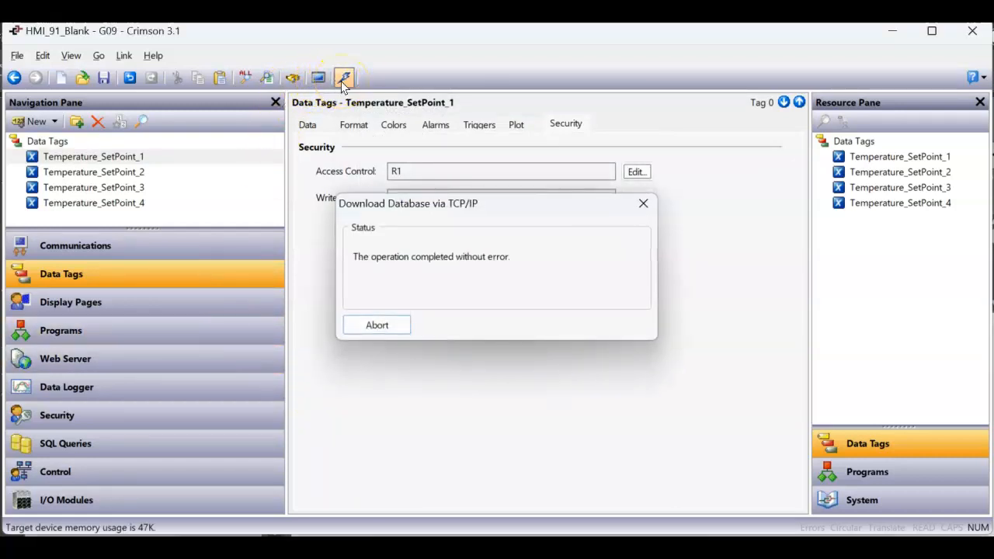
left_click(497, 549)
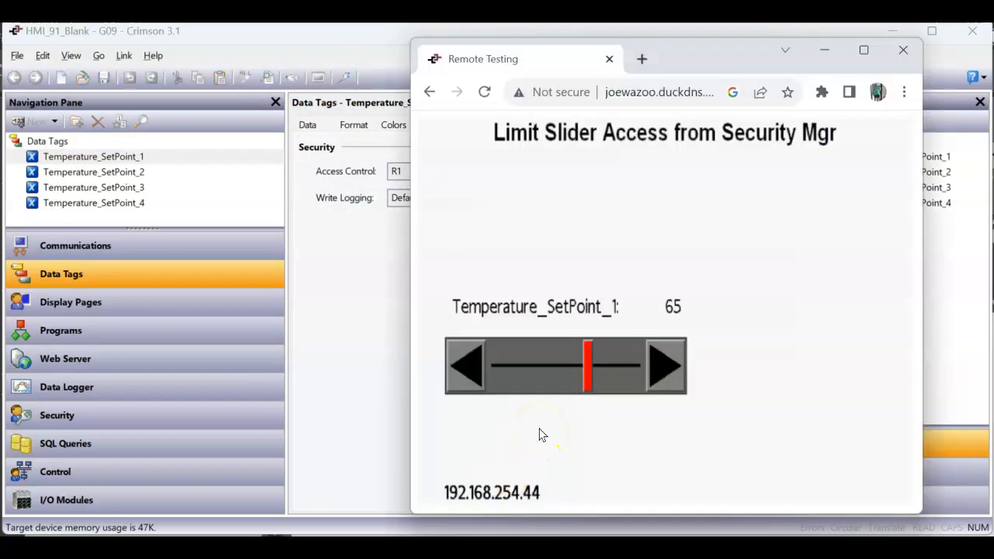
left_click(523, 364)
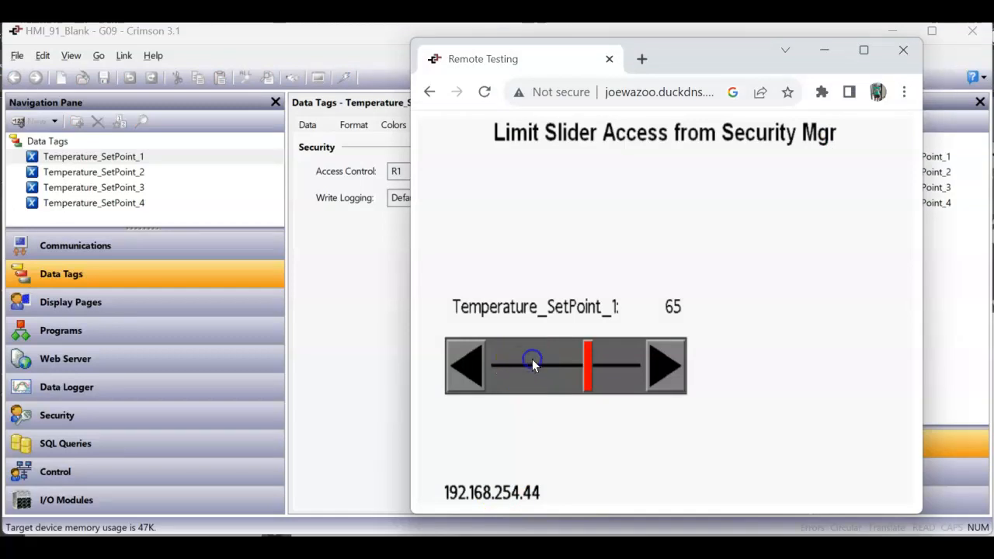
left_click(542, 361)
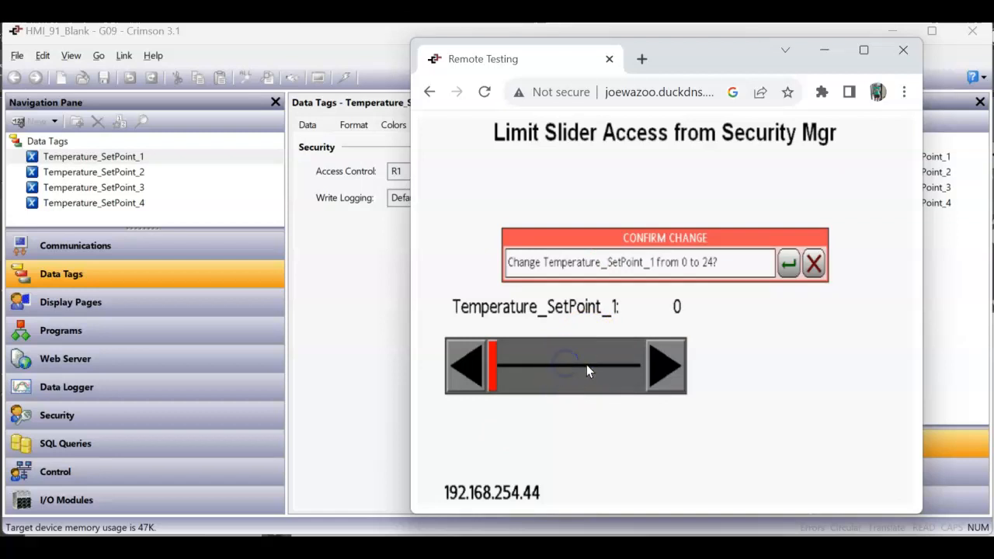
left_click(620, 262)
left_click(526, 350)
left_click(655, 364)
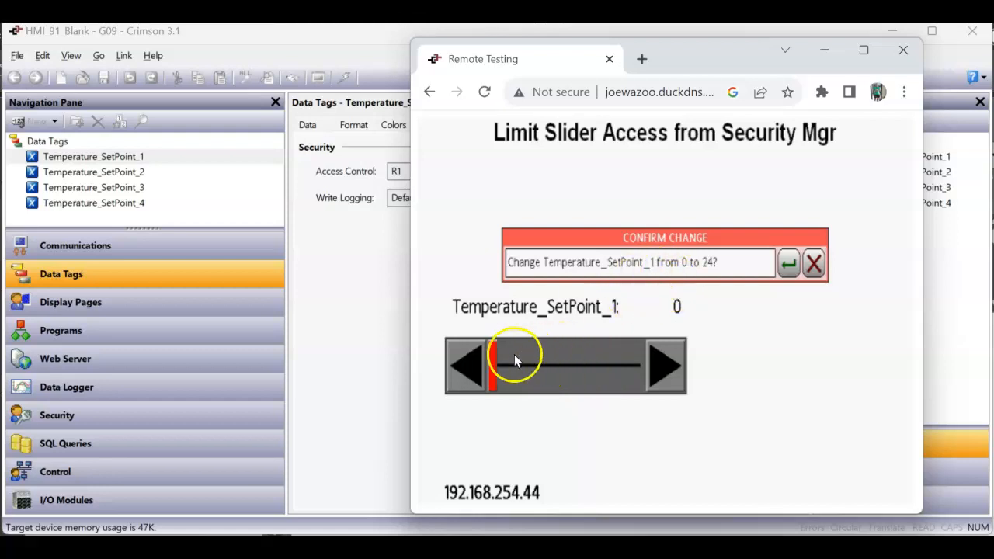
Confirm the change and log in with the username and password.
left_click(788, 264)
type("ty")
key("Return")
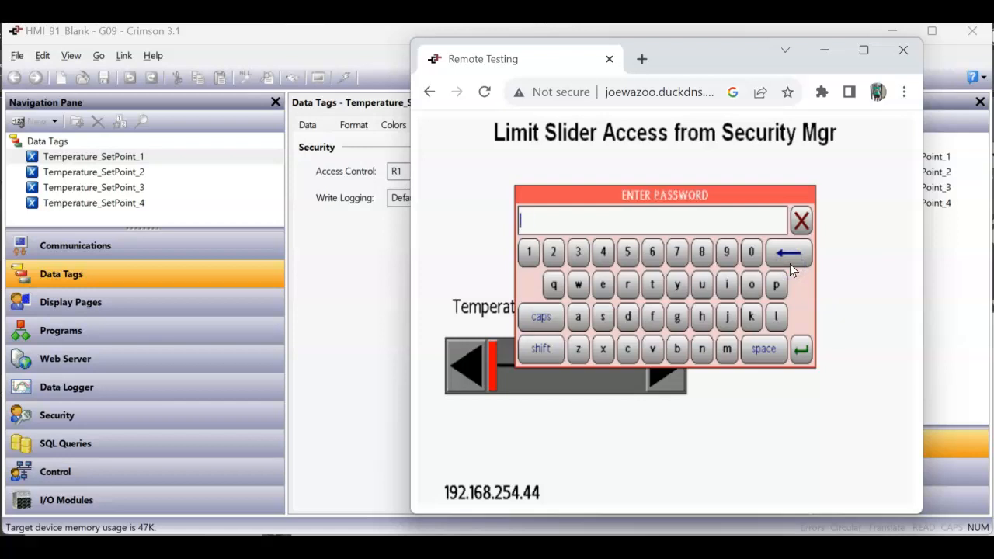
type("111")
key("Return")
Move the slider through values such as 51, 78, 89, 6 and 99, ending at 56.
left_click(566, 350)
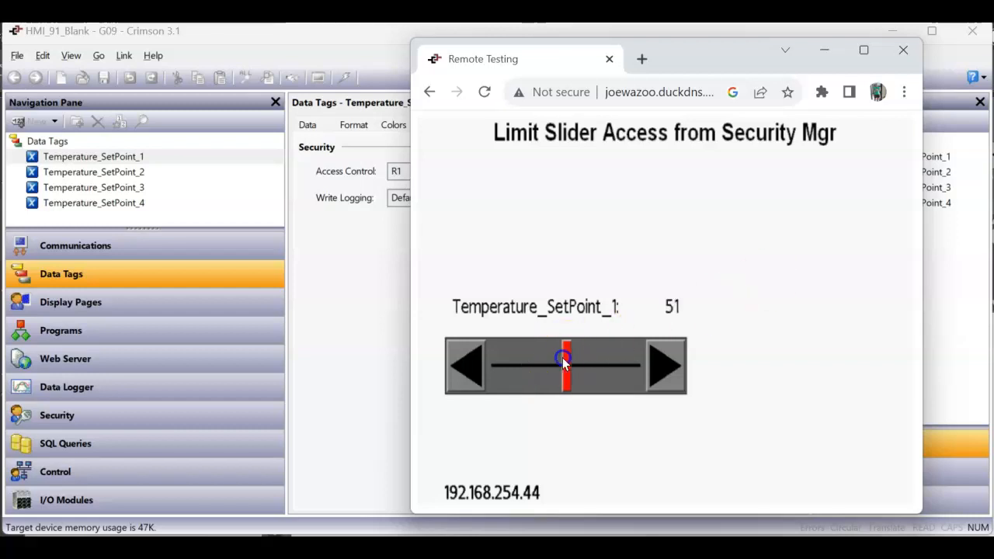
left_click(603, 362)
left_click(571, 358)
left_click(540, 361)
left_click(573, 362)
left_click(616, 365)
left_click(575, 362)
left_click(532, 363)
left_click(568, 364)
left_click(575, 366)
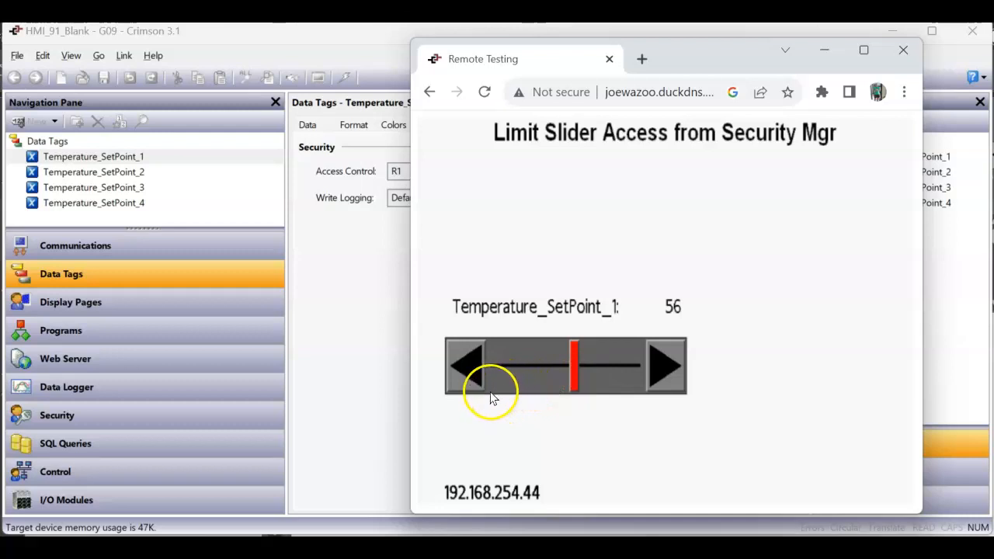
left_click(495, 365)
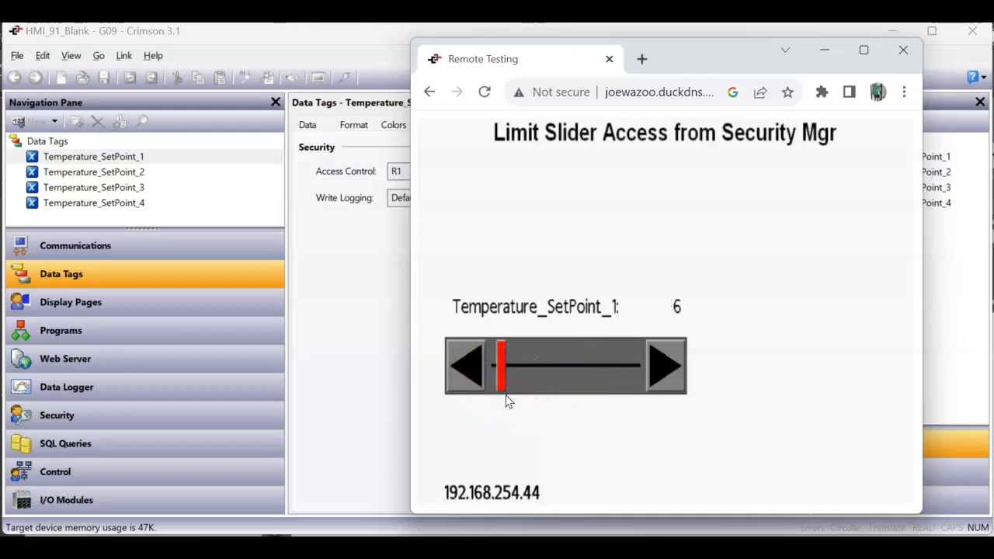
left_click(628, 362)
left_click(568, 363)
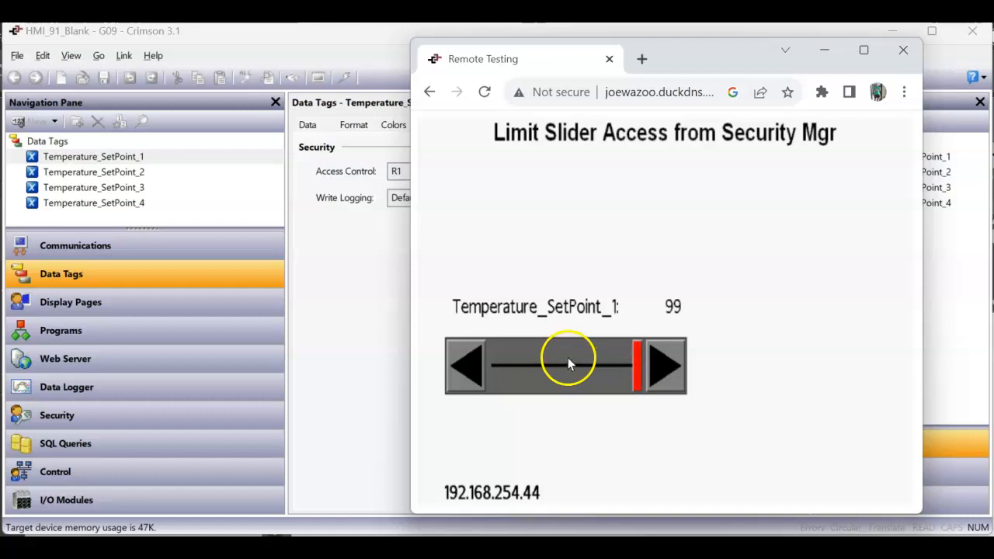
left_click(607, 398)
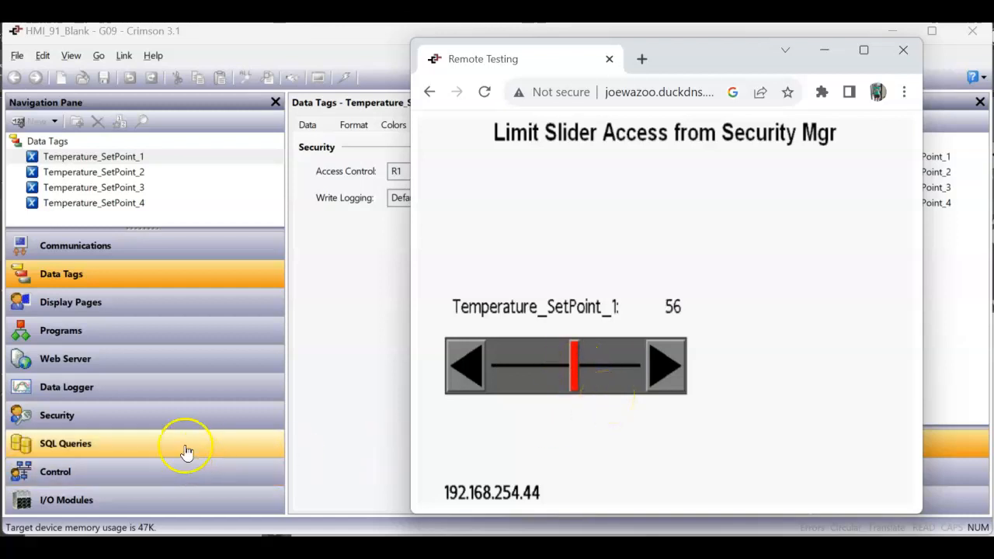
Change the remote setpoint from 56 to 77, confirming and logging in again.
left_click(151, 413)
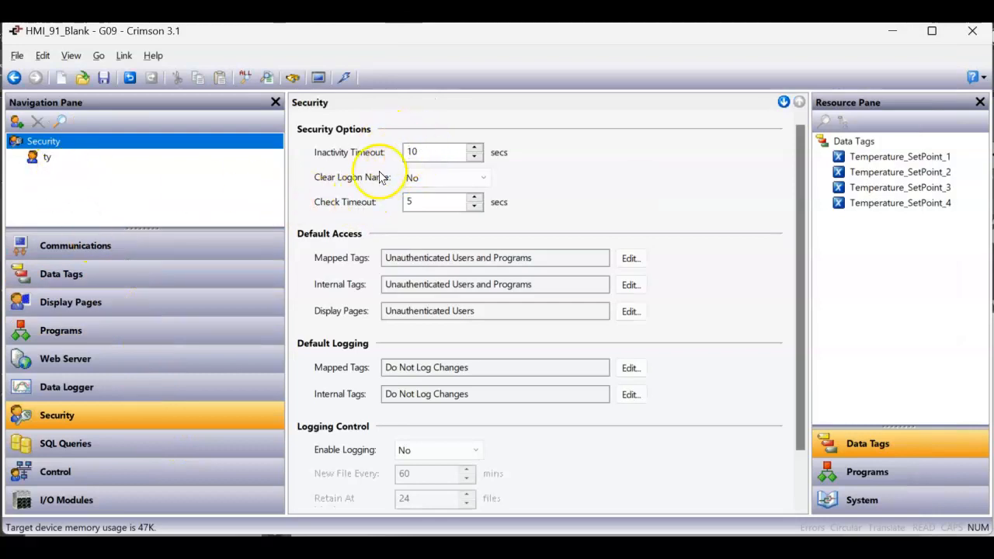
left_click(469, 546)
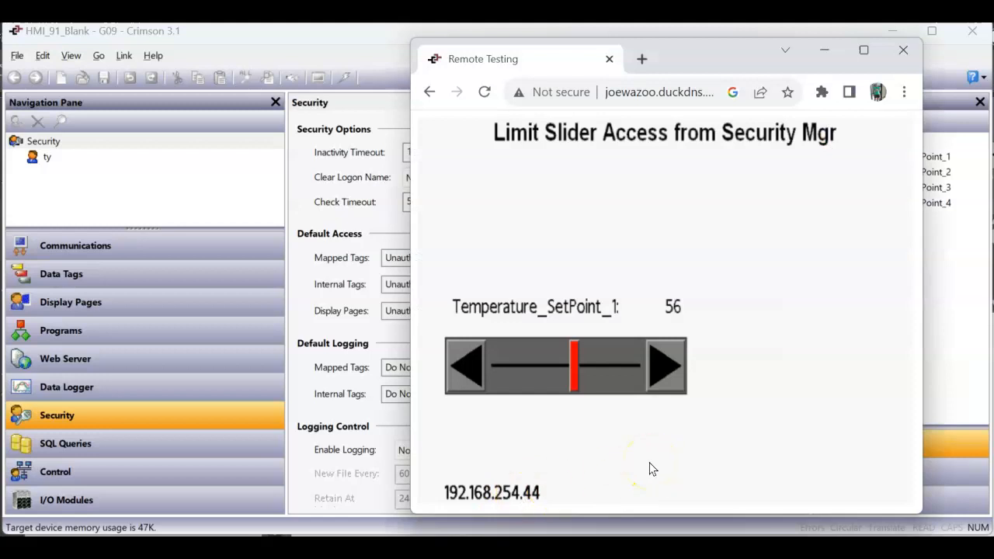
left_click(600, 363)
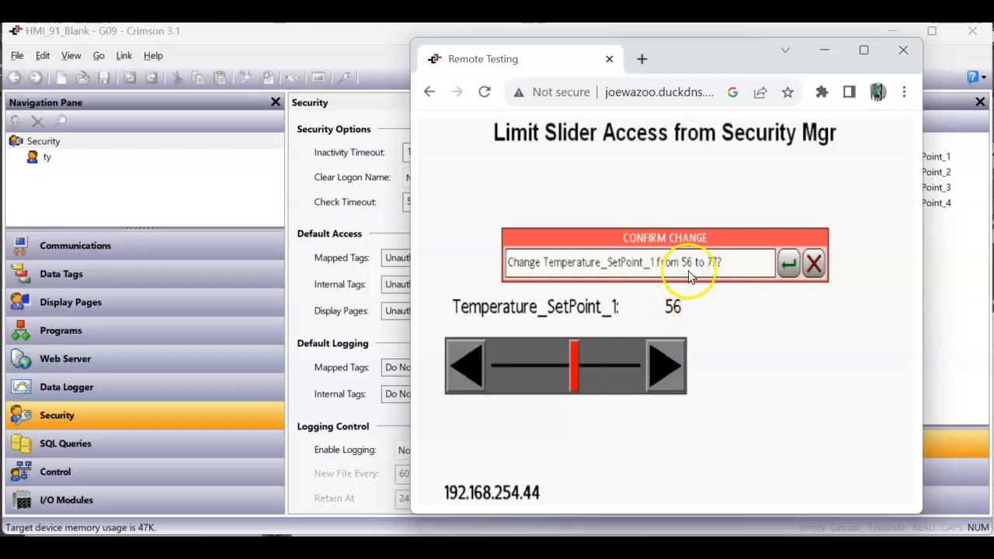
left_click(785, 267)
left_click(785, 266)
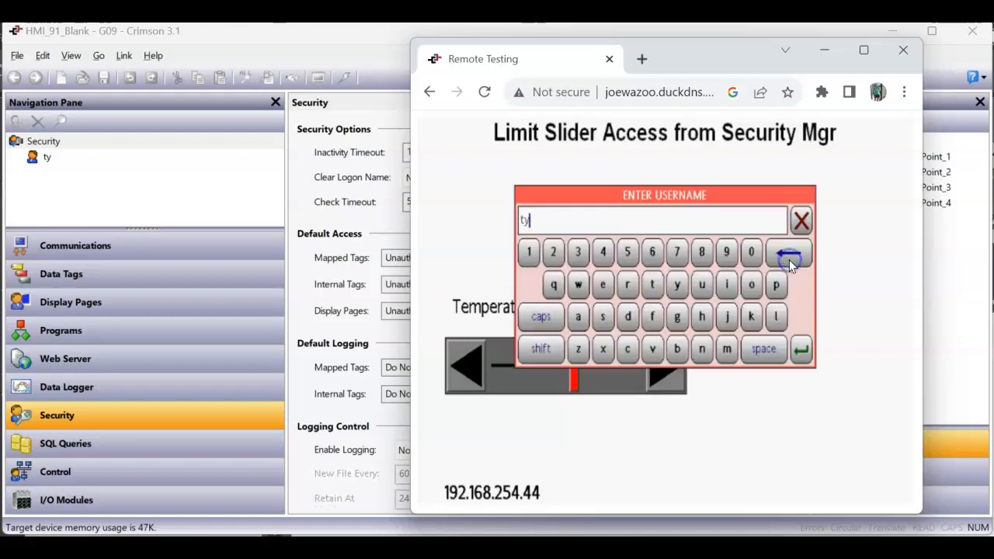
key("Return")
type("*11")
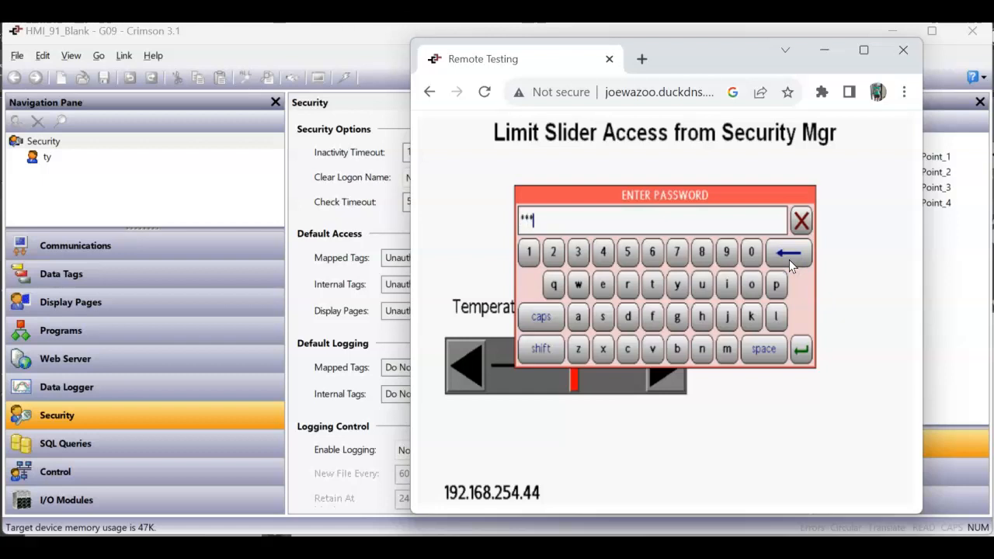
key("Return")
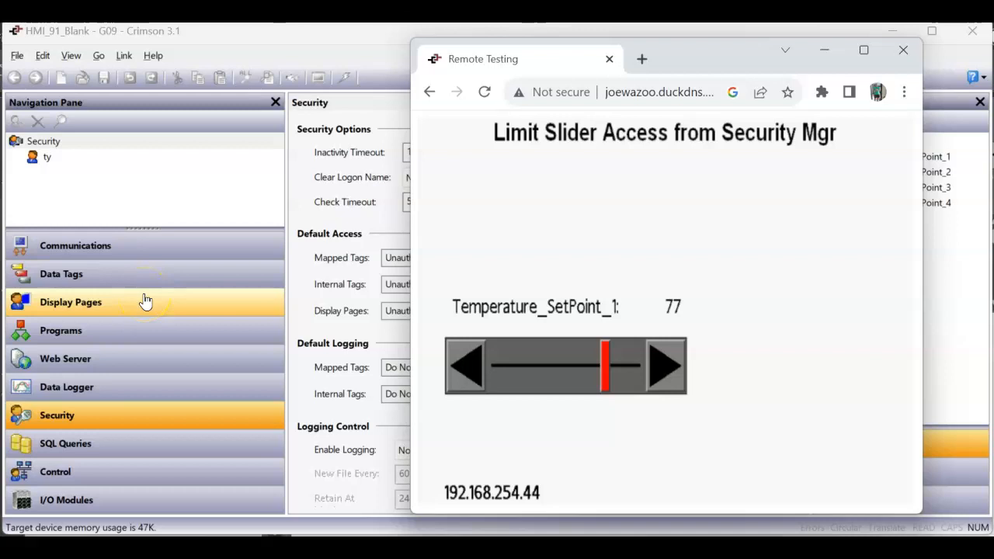
left_click(146, 417)
Raise the Inactivity Timeout to 600 secs.
double_click(425, 152)
type("600")
key("Return")
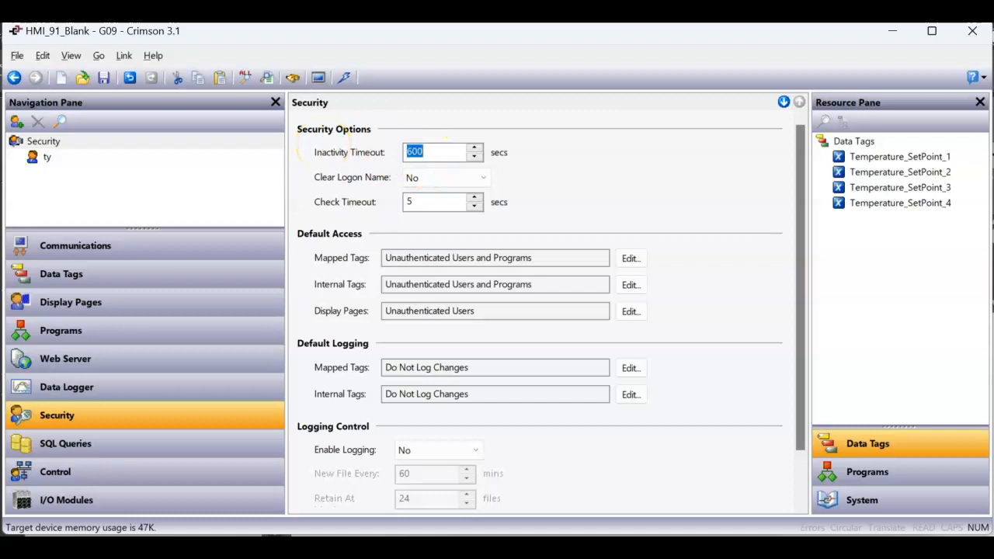
Open Page1 and select the Temperature_SetPoint_1 slider.
left_click(200, 301)
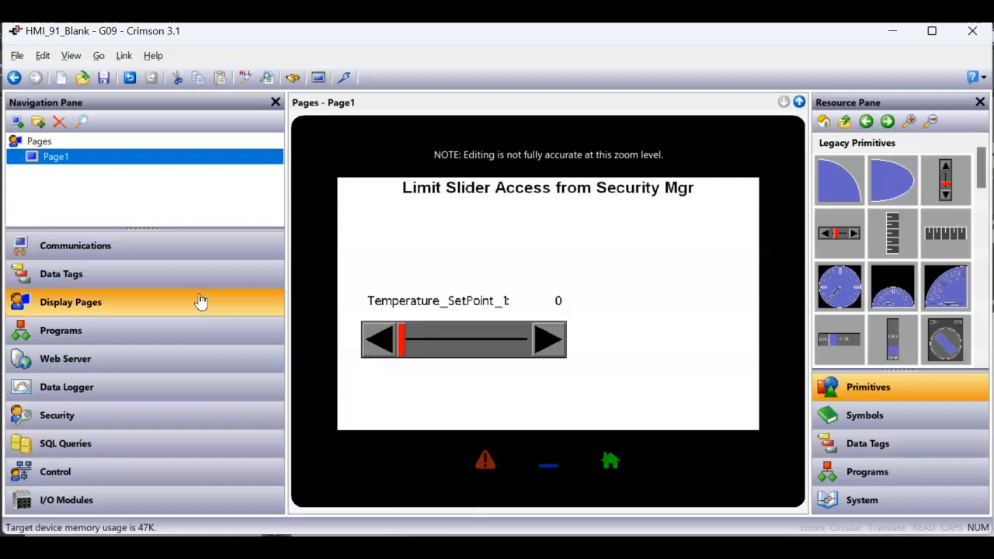
left_click(313, 327)
left_click(431, 342)
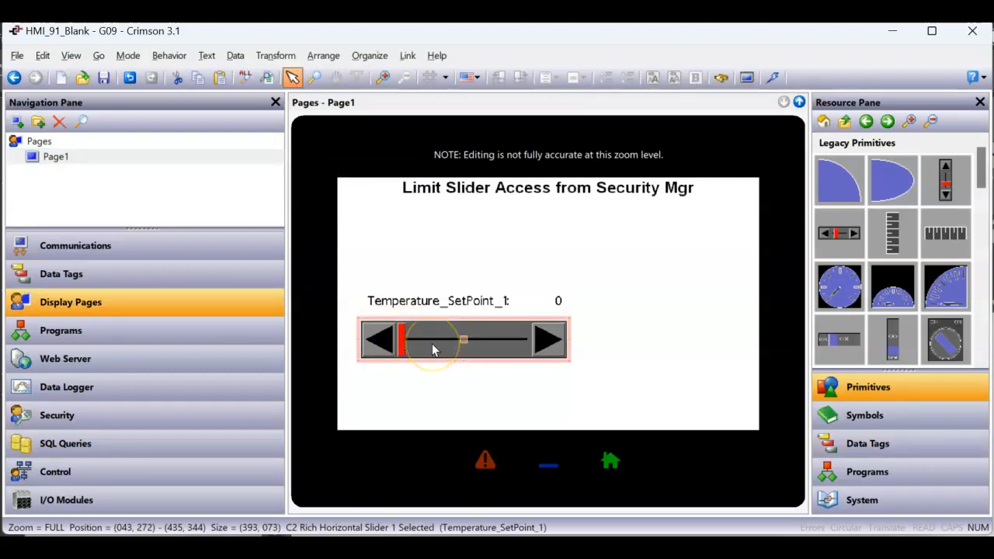
Open the slider's Entry settings and expand the System Security functions.
double_click(432, 343)
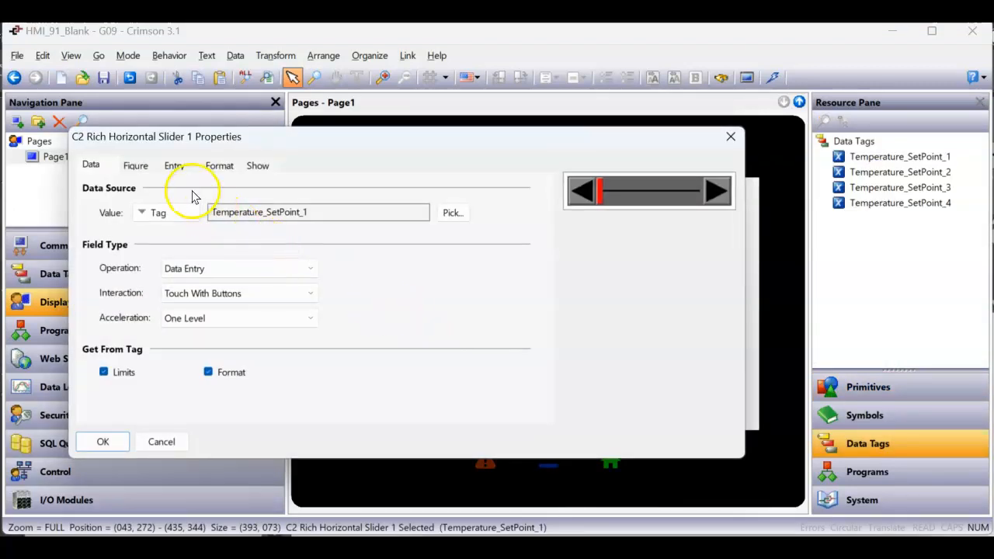
left_click(175, 168)
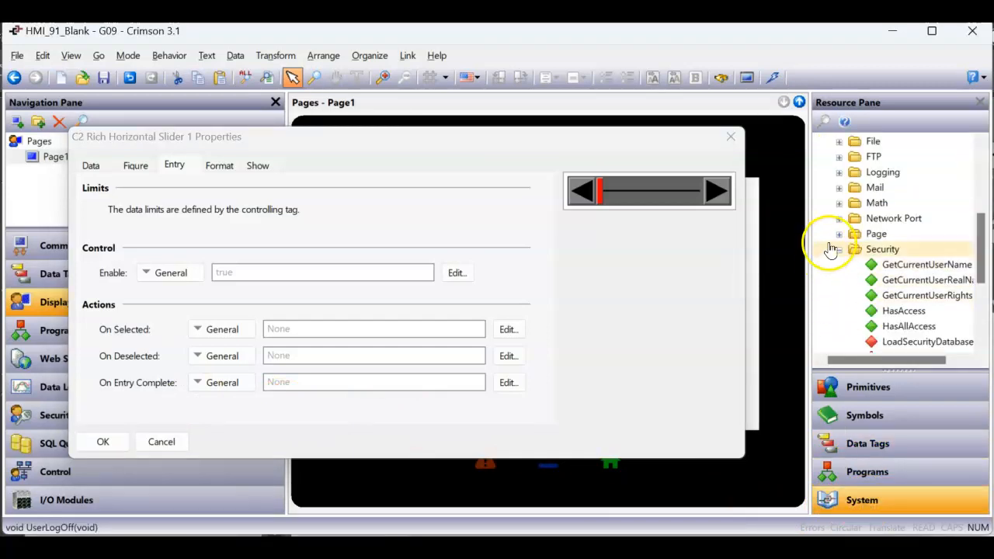
left_click(839, 252)
scroll(854, 245, "up", 5)
left_click(824, 173)
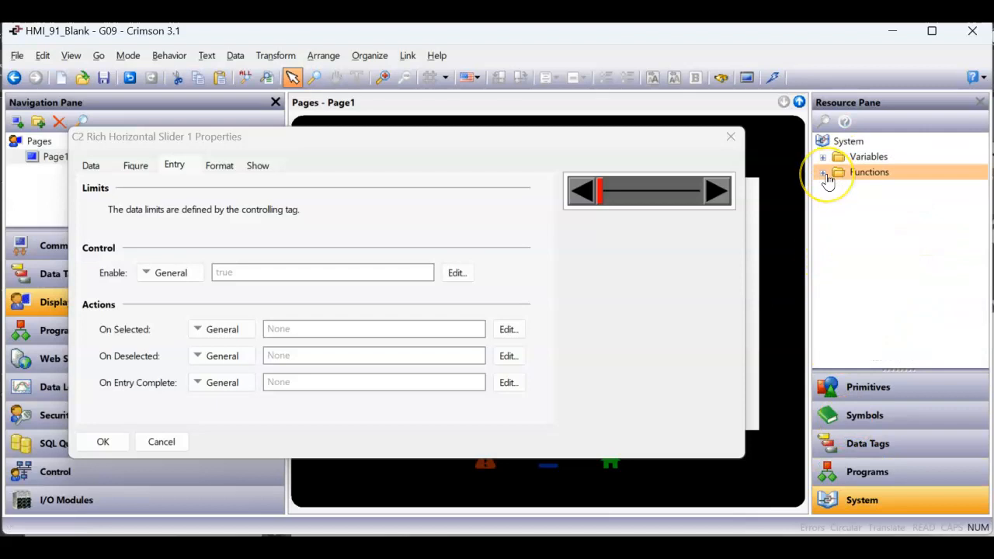
left_click(824, 172)
scroll(835, 233, "down", 3)
left_click(864, 327)
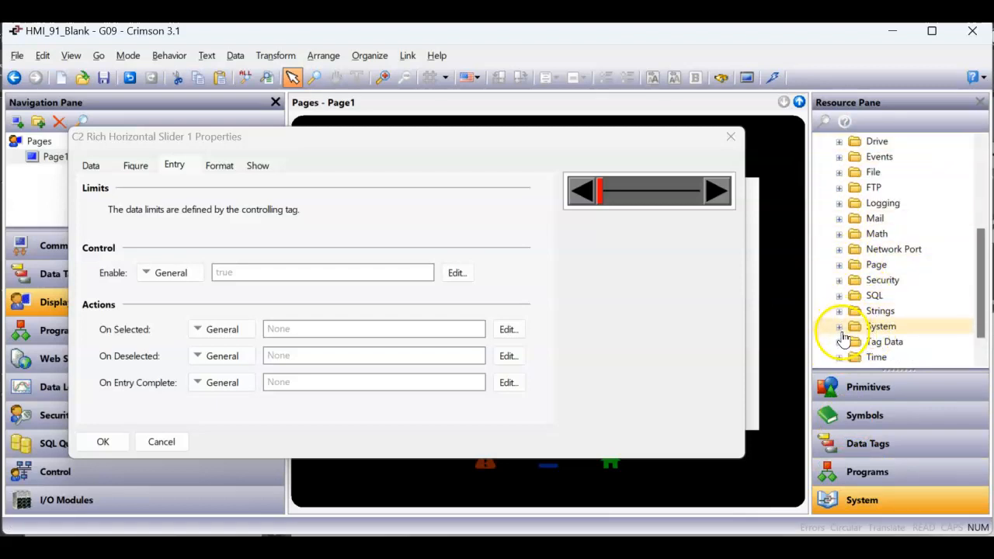
left_click(838, 281)
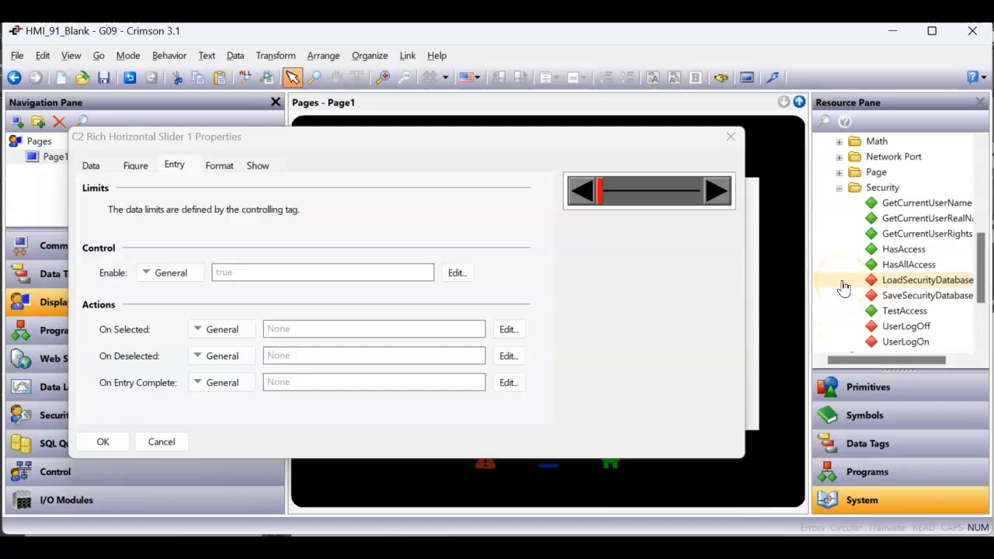
left_click(901, 342)
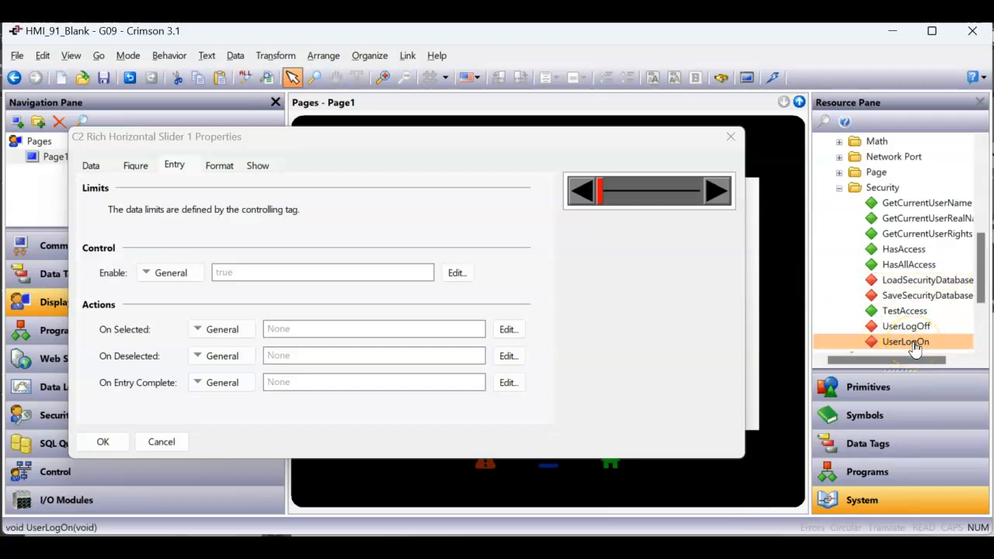
Set UserLogOff() as the On Entry Complete action and apply the properties.
left_click(919, 350)
left_click(913, 329)
left_click_drag(915, 336, 382, 384)
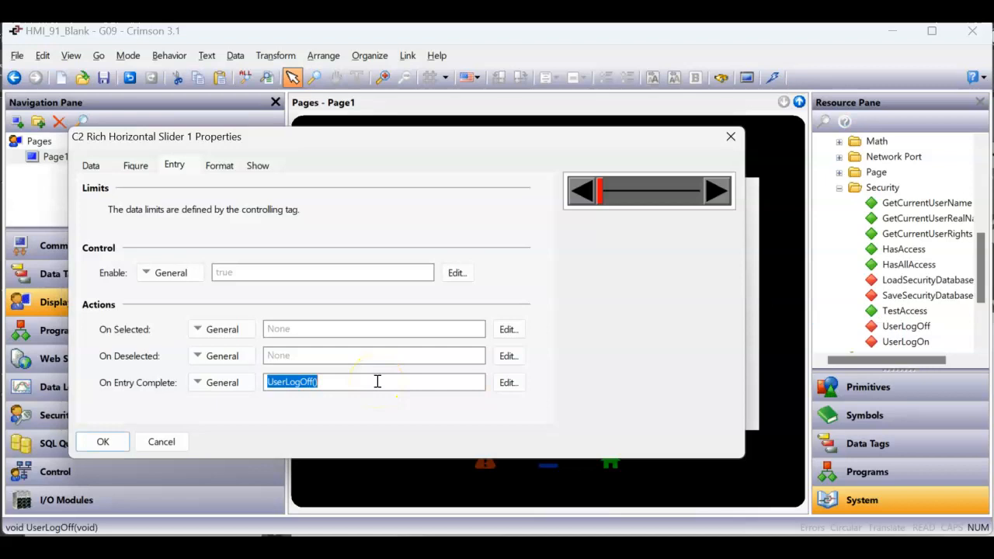
left_click(101, 441)
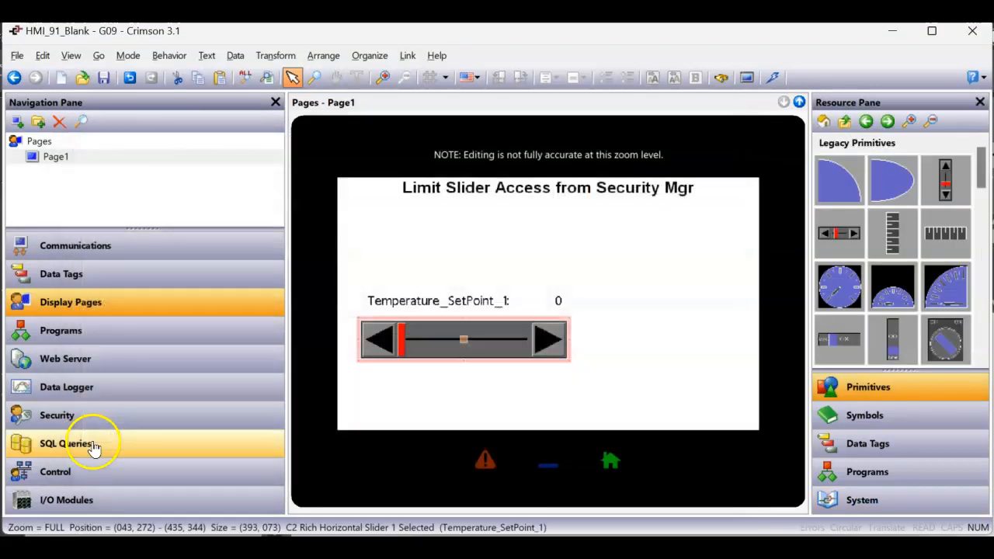
Download the updated database and bring up the Remote Testing page showing Temperature_SetPoint_1 at 77.
left_click(92, 424)
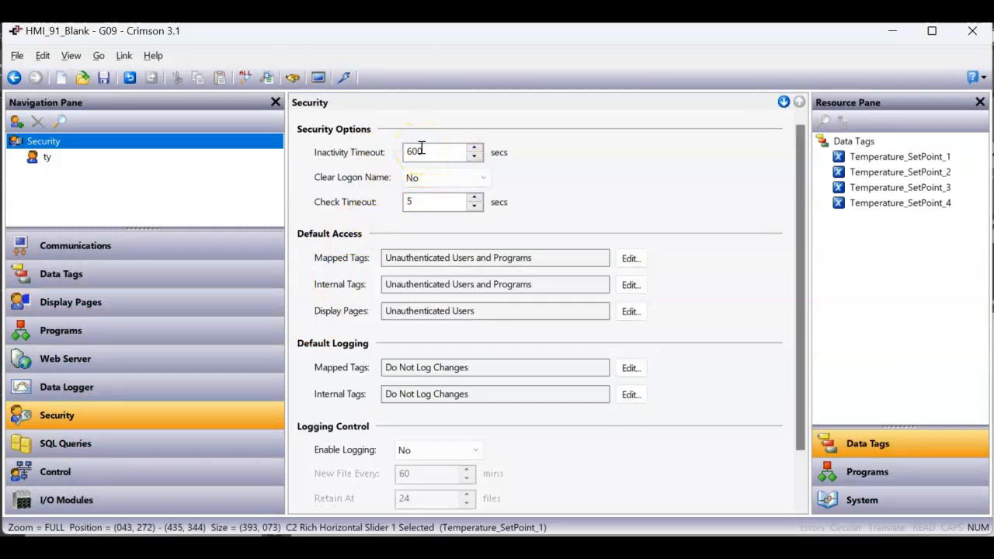
left_click(178, 308)
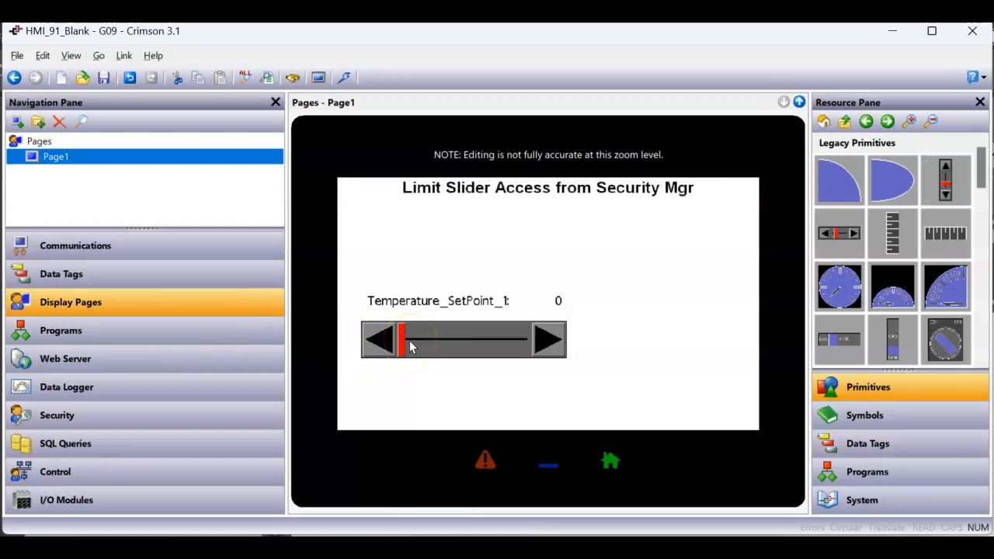
left_click(344, 78)
key("alt+Tab")
left_click(578, 443)
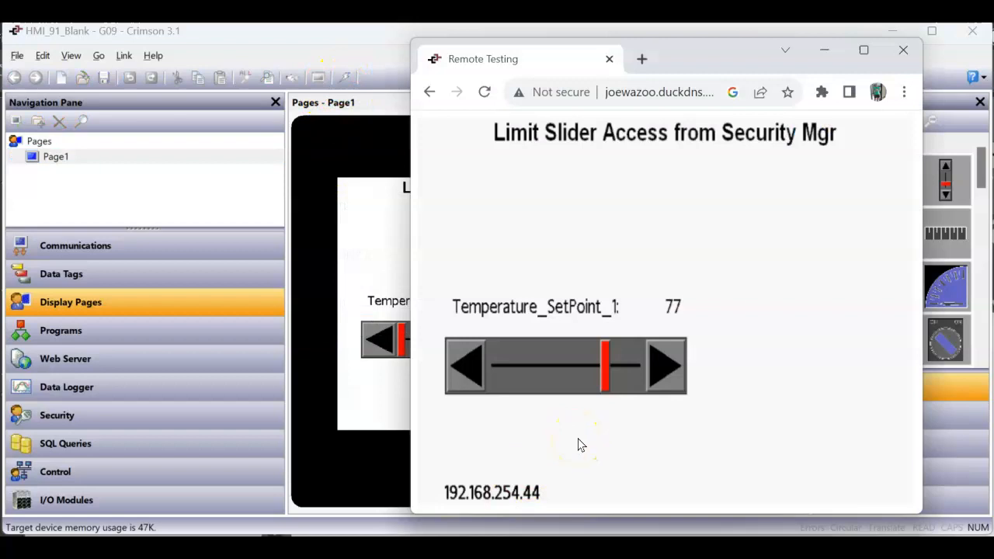
Move the slider to request 53 and confirm changing the setpoint from 0 to 53.
left_click(588, 435)
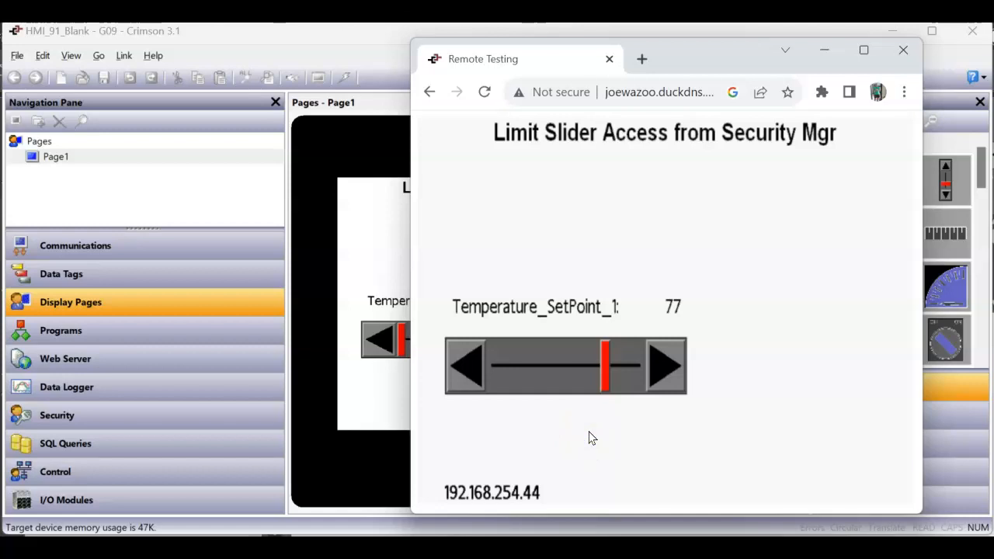
left_click(584, 399)
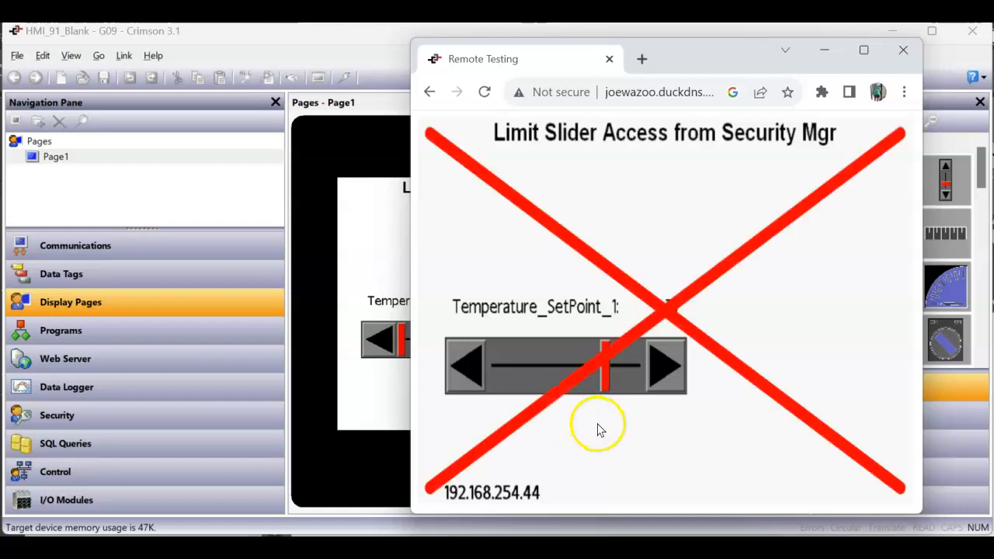
left_click(577, 417)
left_click(686, 312)
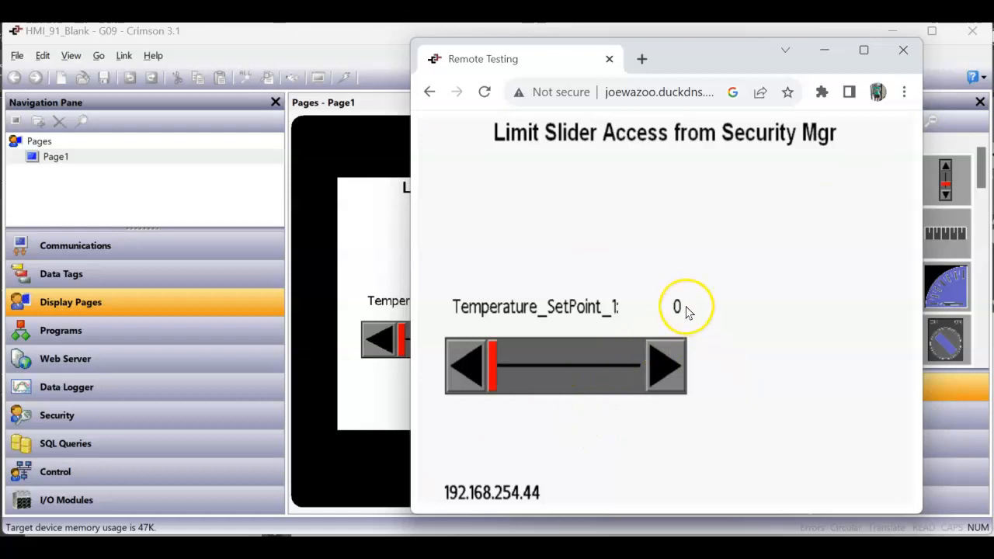
left_click(570, 372)
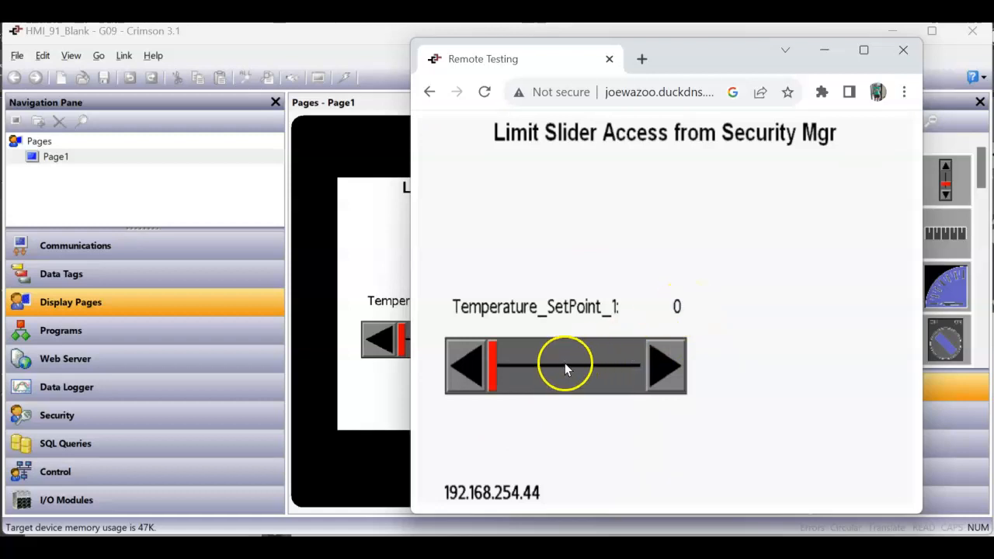
left_click(565, 369)
left_click(789, 265)
Log in with the username and password on the keypads to apply the 53 setpoint.
type("ty")
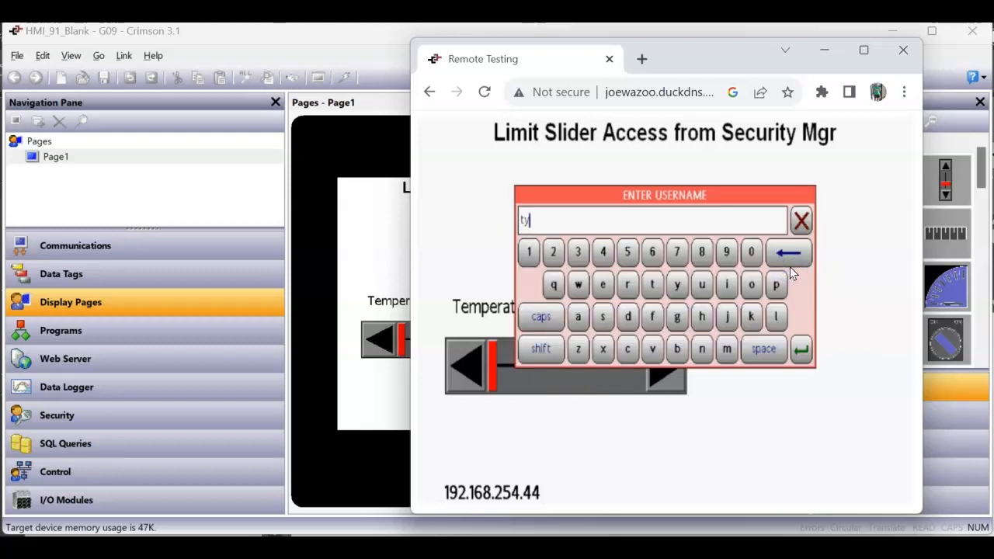
key("Return")
type("11")
key("Return")
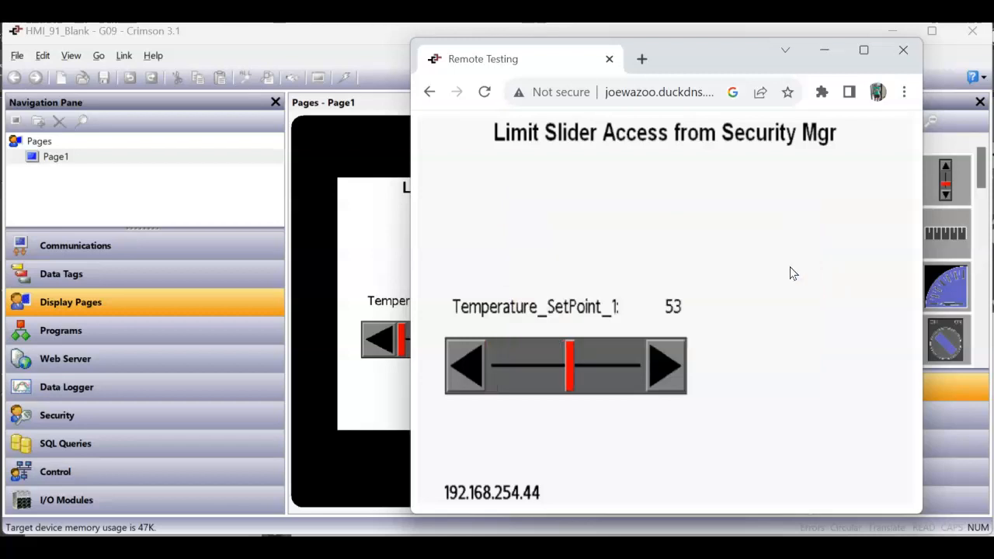
Change the setpoint from 53 to 24, confirming and logging in with valid credentials.
left_click(523, 365)
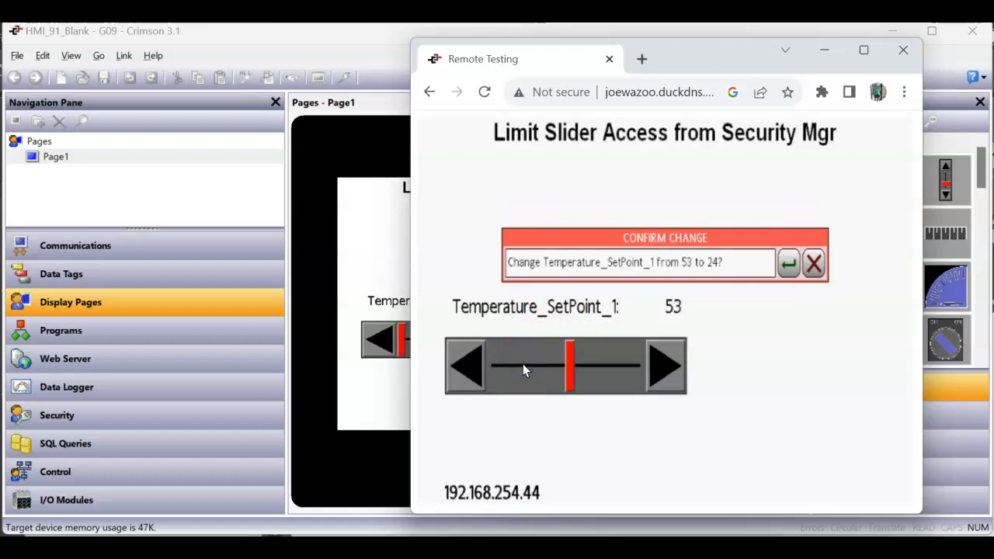
key("Return")
type("ty")
key("Return")
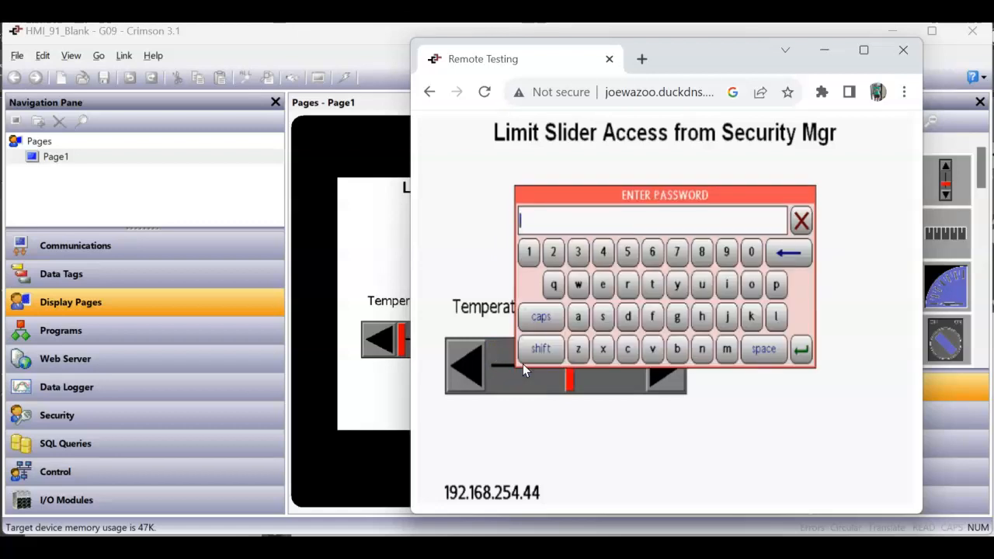
type("111")
key("Return")
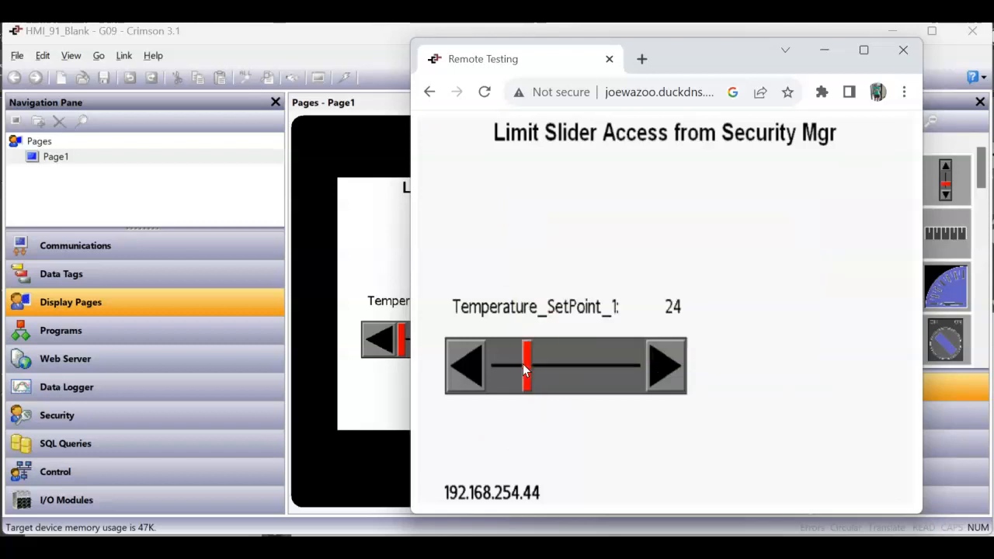
Try changing the setpoint to 87 with a wrong password and dismiss the invalid credentials error.
left_click(613, 367)
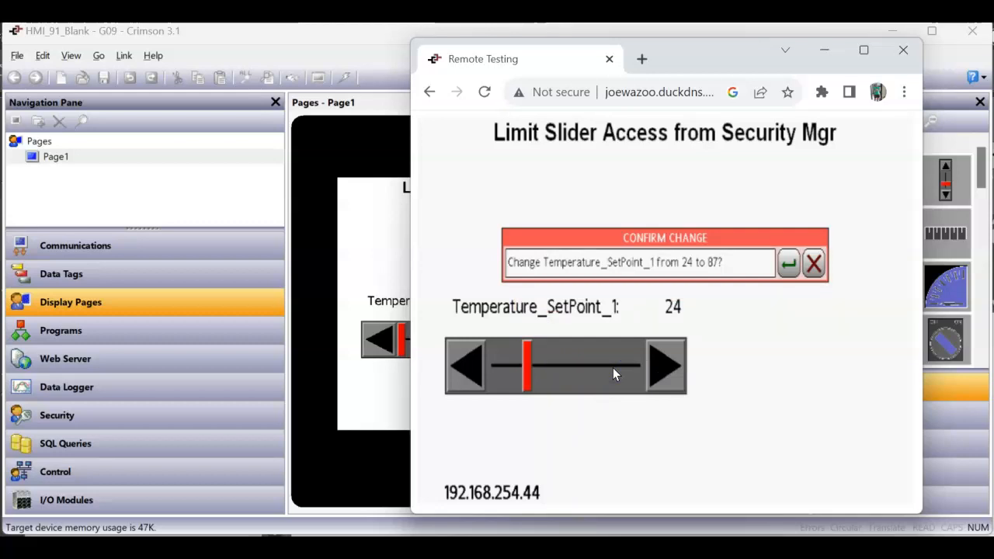
key("Return")
type("ty")
key("Return")
type("**")
key("Return")
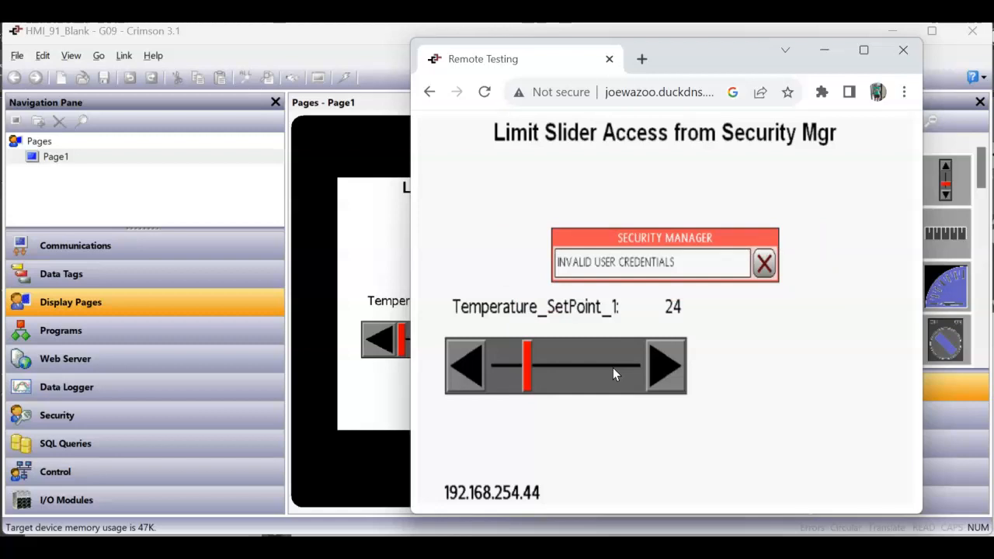
left_click(764, 263)
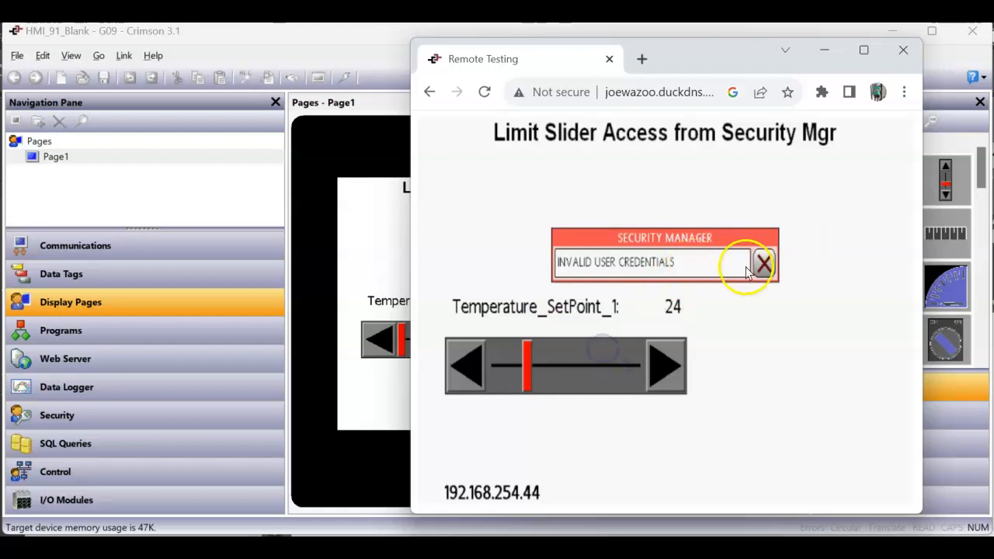
Change the setpoint from 24 to 73, logging in again after correcting the mistyped username.
left_click(603, 365)
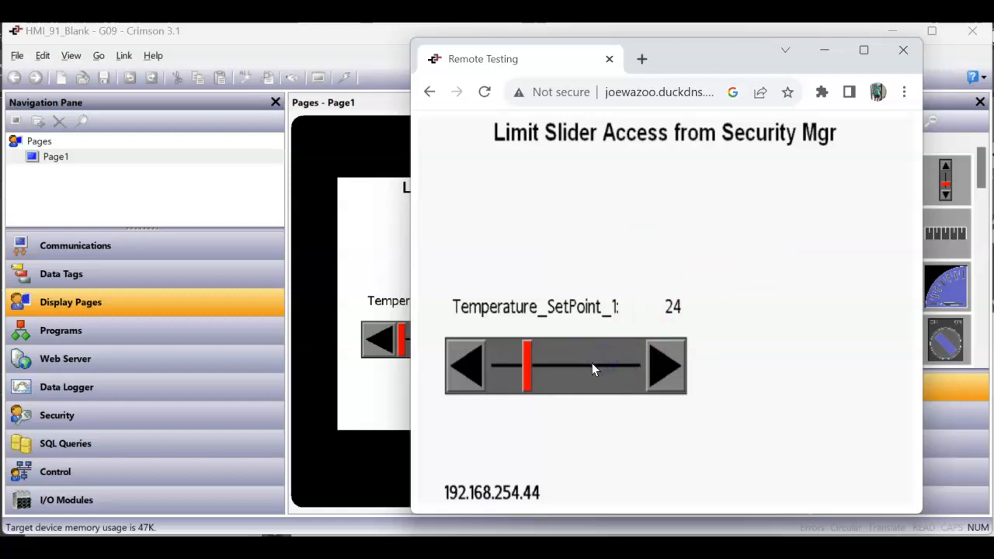
left_click(593, 365)
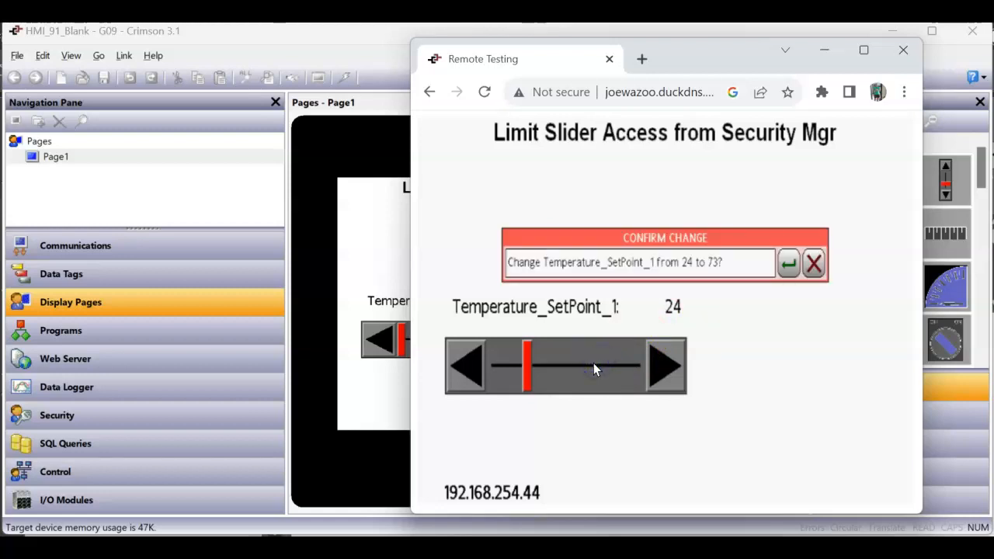
type("y")
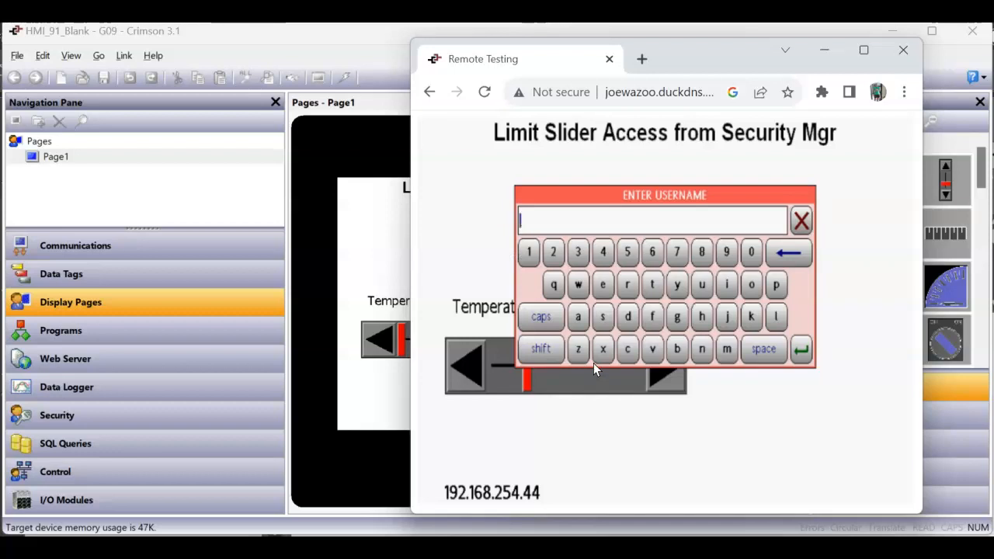
key("BackSpace")
type("ty")
key("Return")
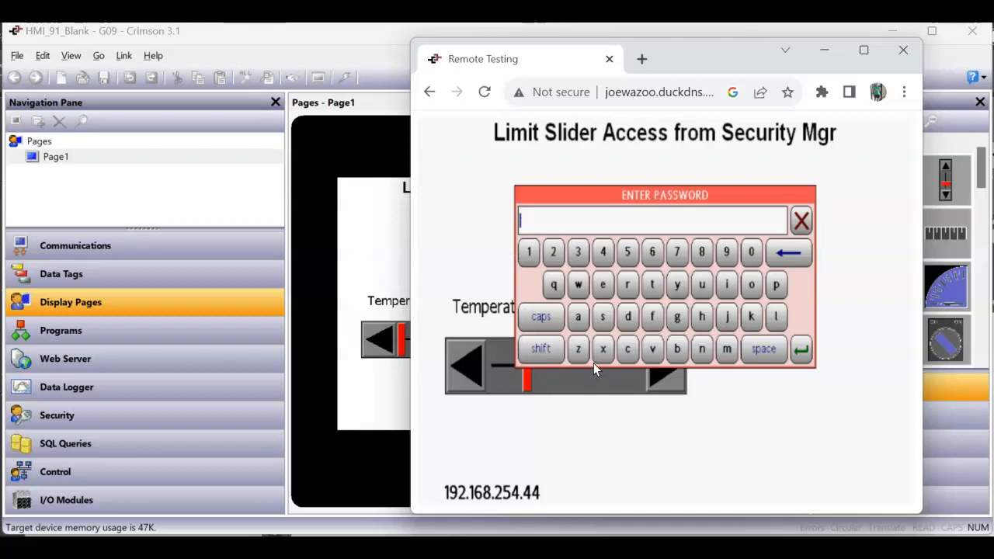
type("111")
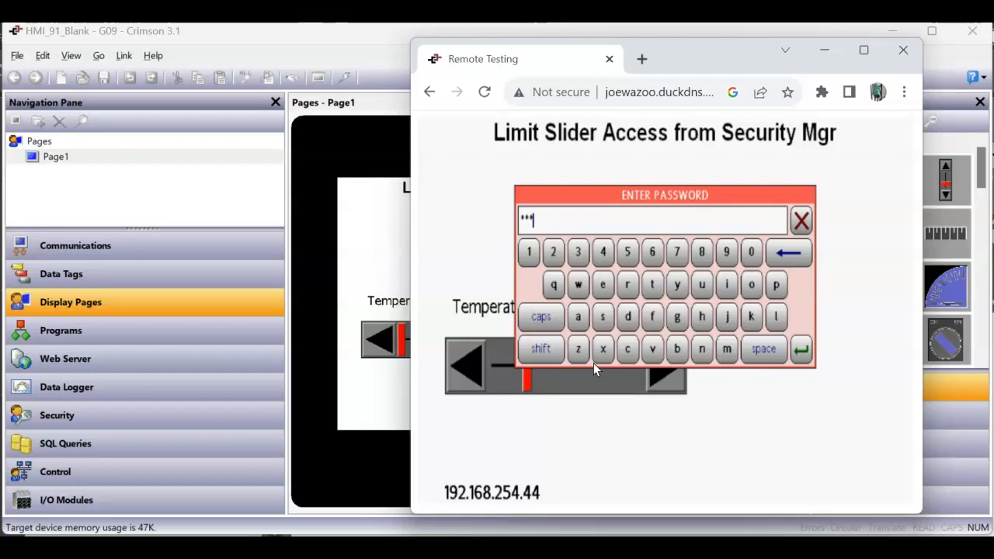
key("Return")
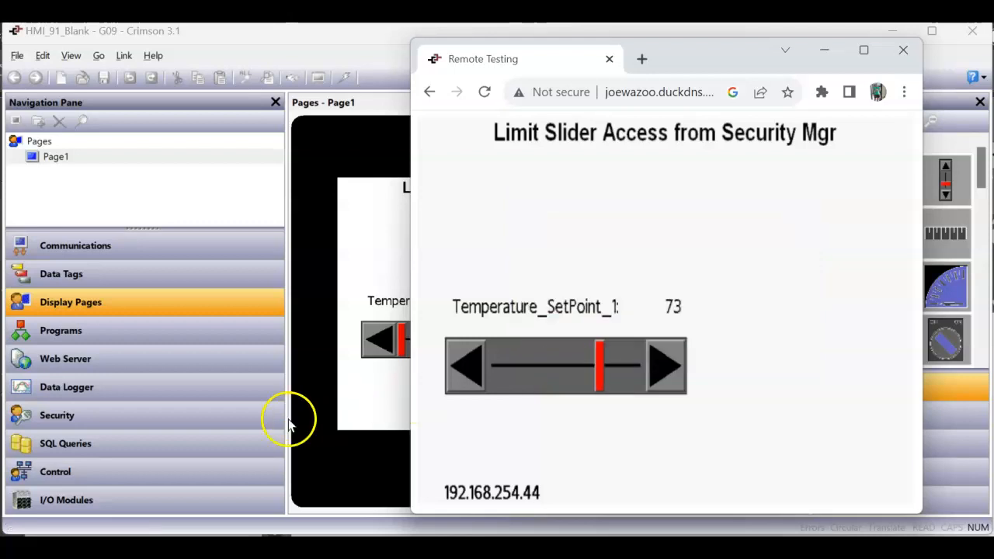
left_click(175, 416)
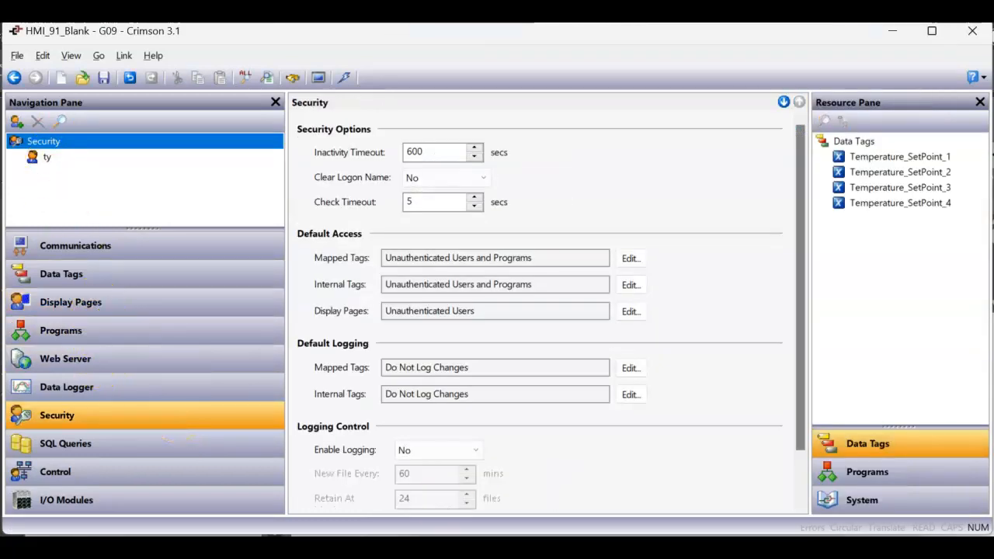
Check the planning notes in Notepad, then reopen Page1's 'Limit Slider Access from Security Mgr' slider page.
left_click(719, 548)
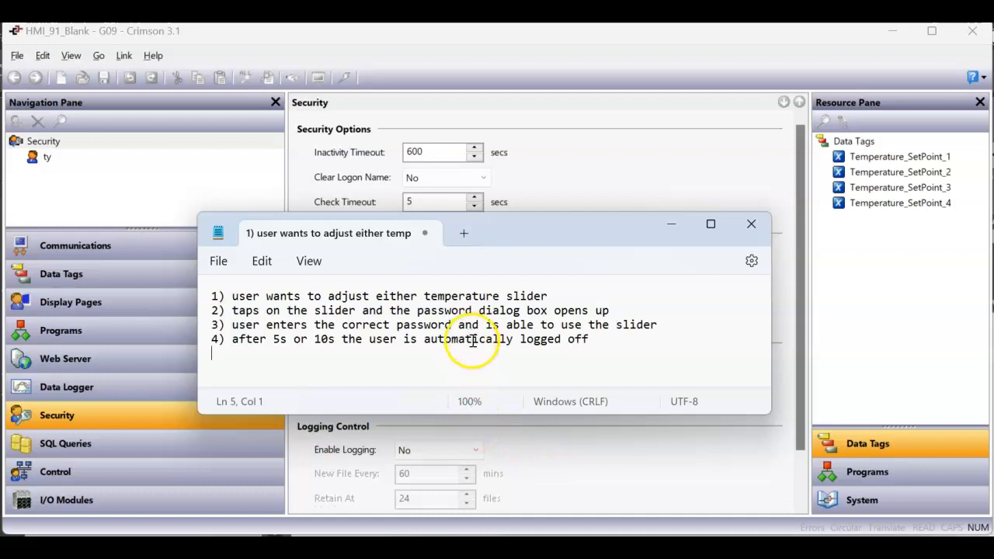
left_click(613, 466)
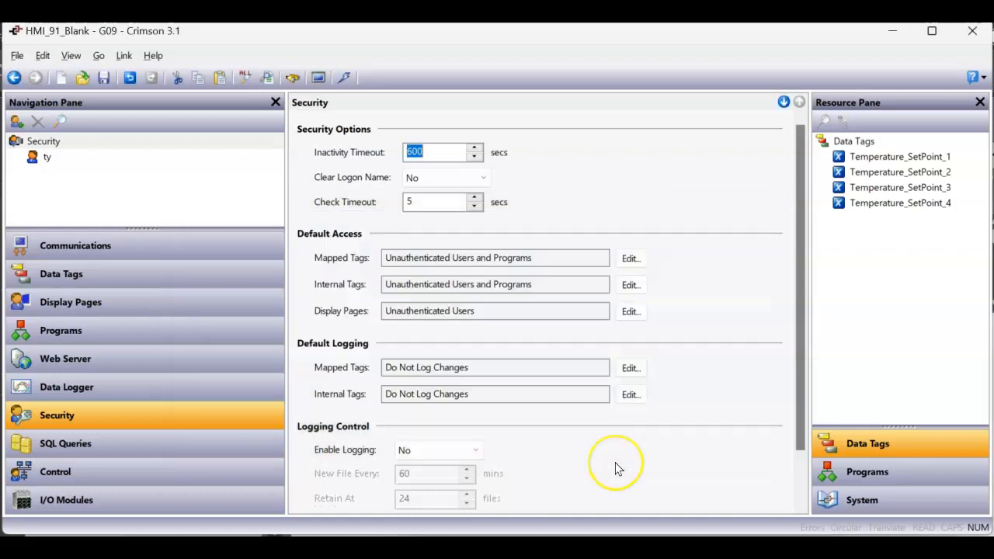
left_click(141, 306)
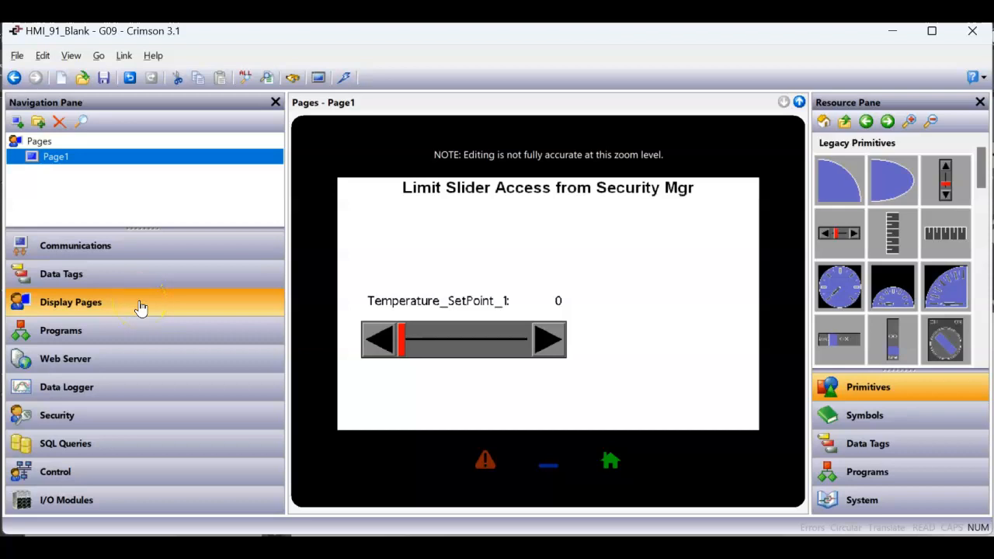